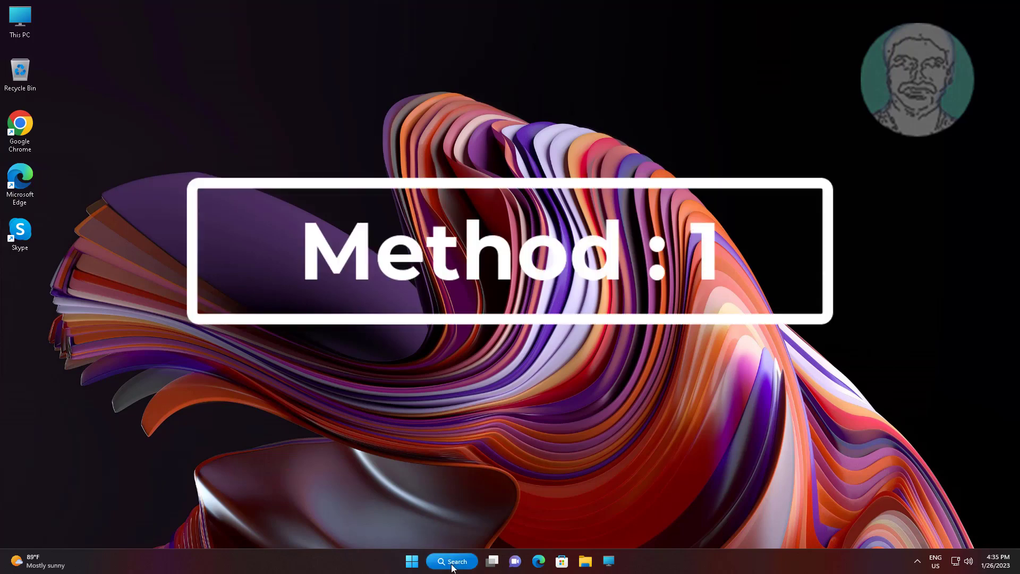
Step: Search Windows for "services" and open the Services app
click(452, 563)
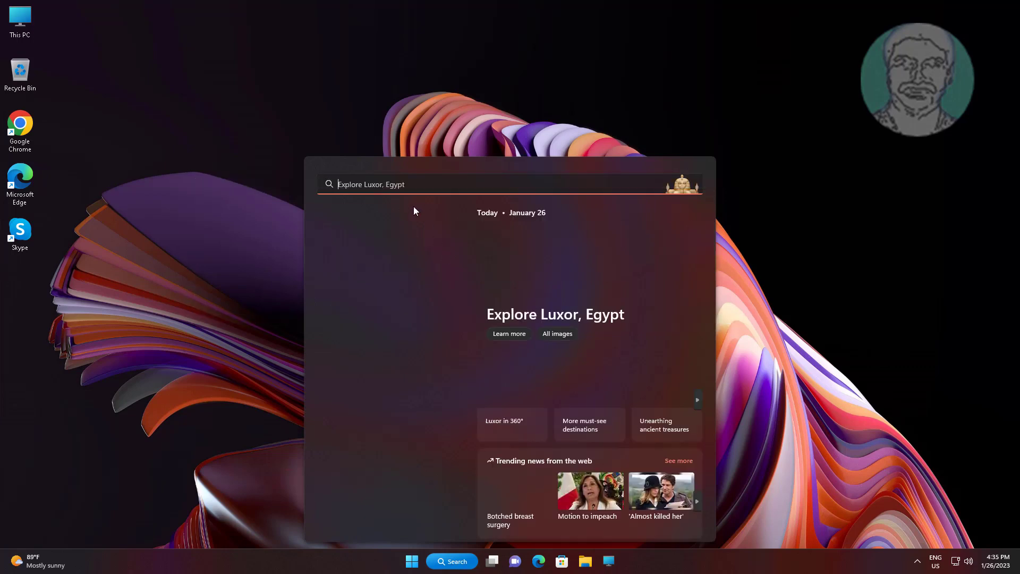
text(services)
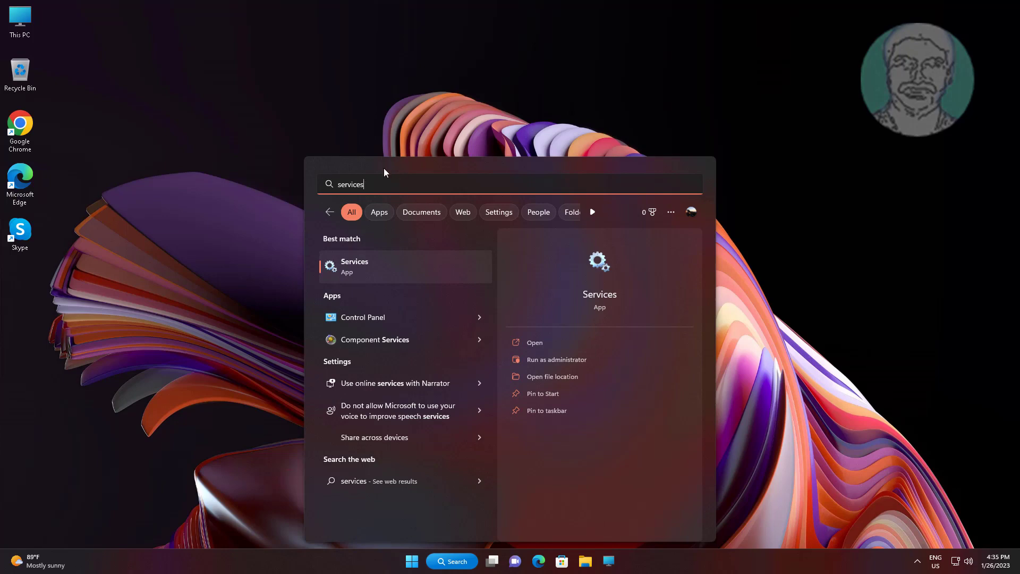
click(362, 268)
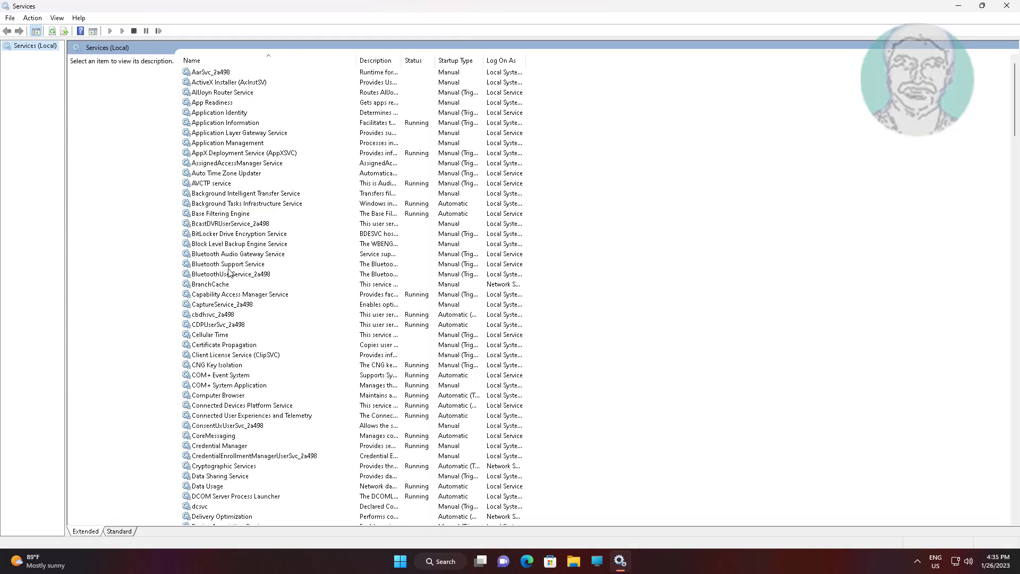
Step: Set the WLAN AutoConfig service's startup type to Automatic and apply the change
click(220, 276)
key(w)
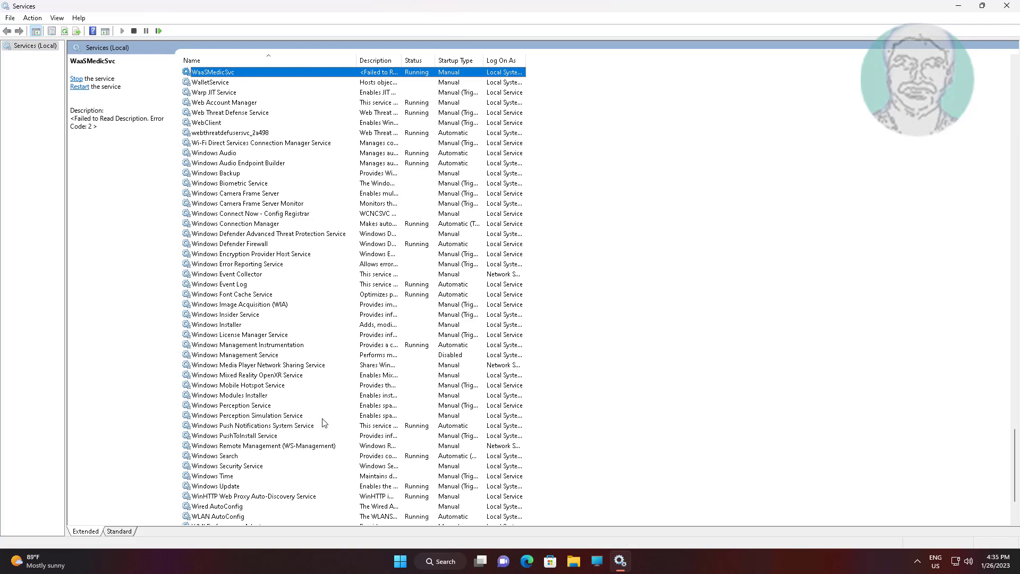
scroll(326, 422, down, 1)
click(232, 425)
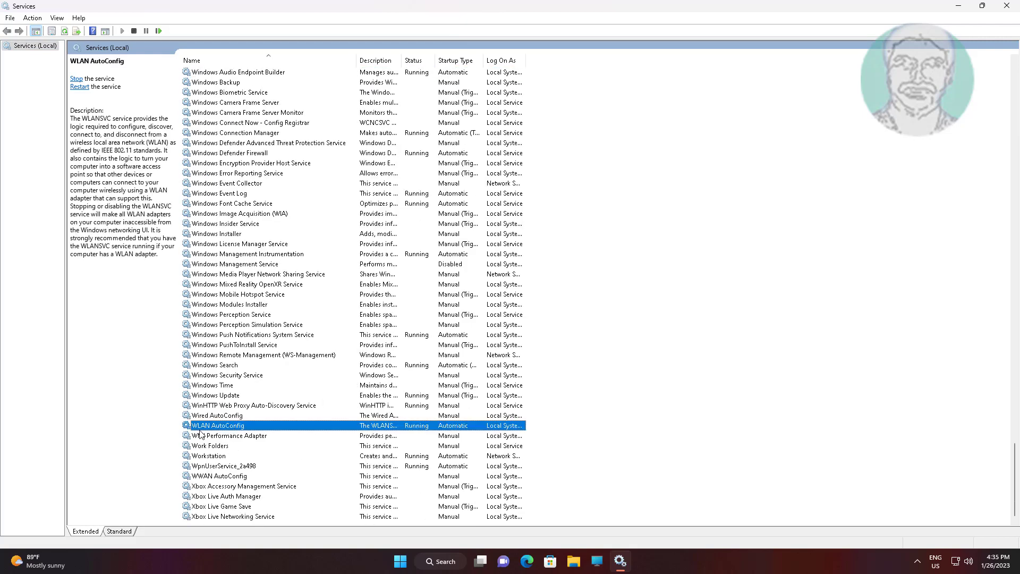
double_click(230, 426)
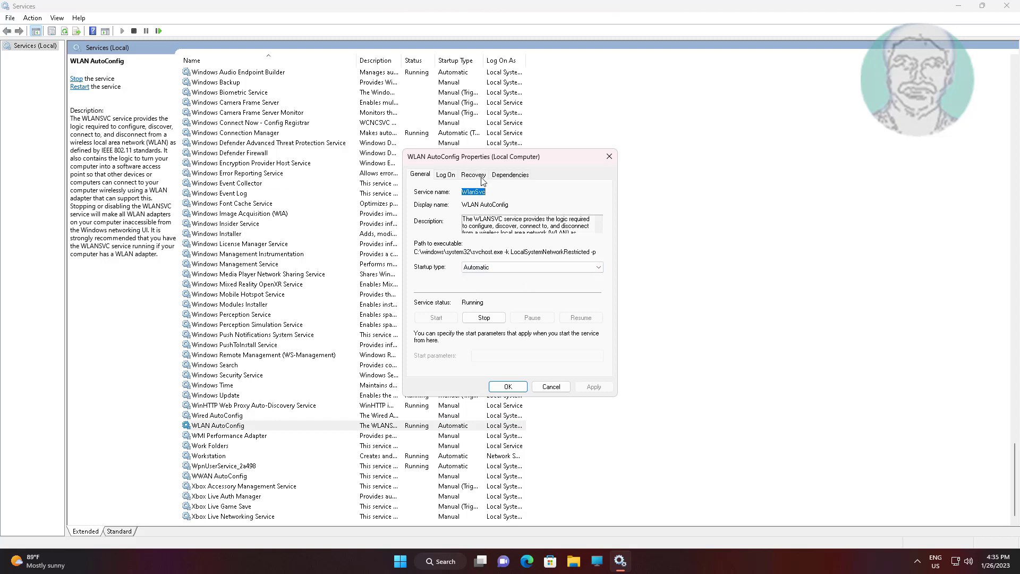
click(502, 267)
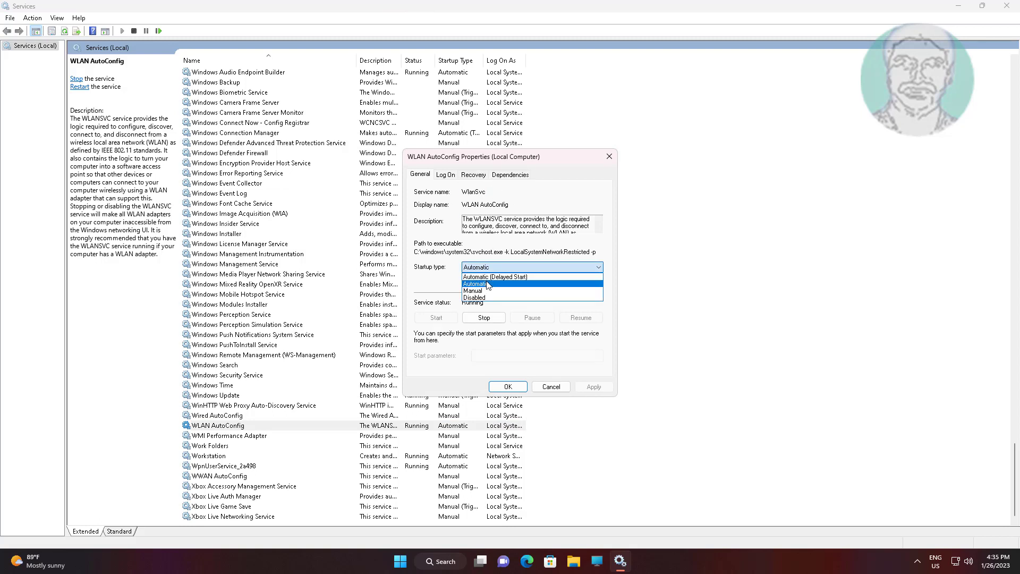
click(494, 284)
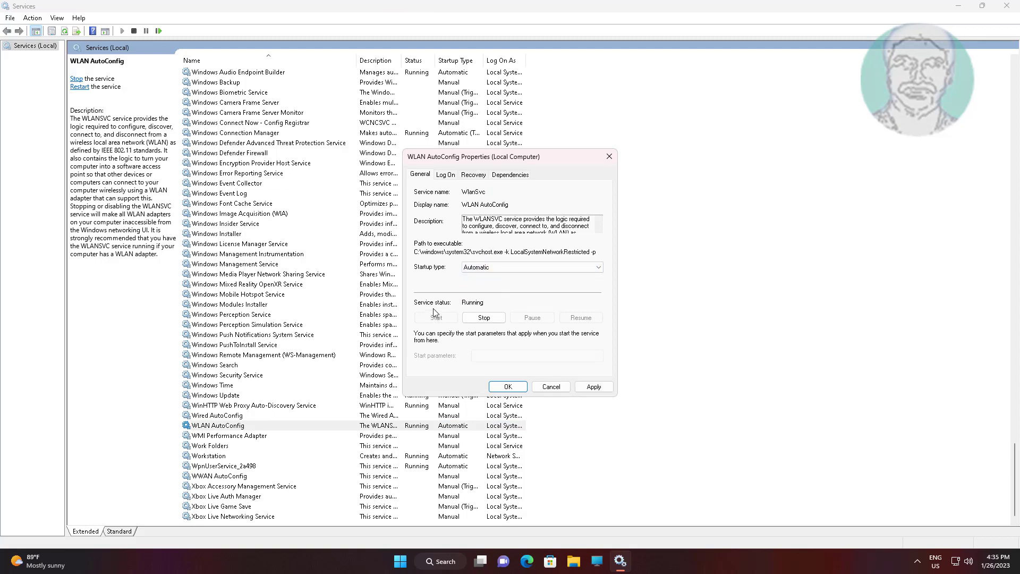
click(601, 386)
click(511, 390)
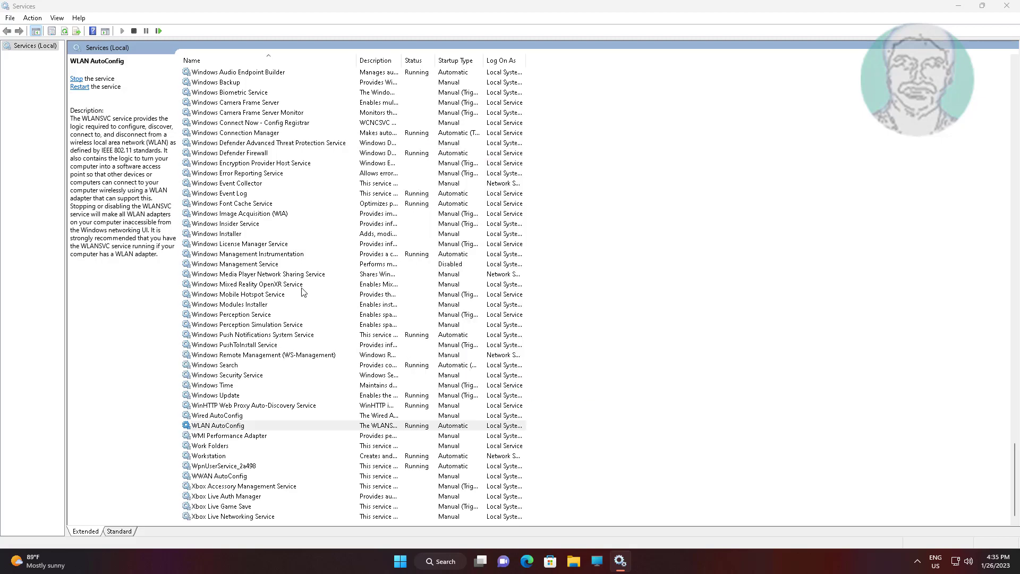
Step: Restart the WLAN AutoConfig service and close the Services window
click(248, 426)
right_click(248, 426)
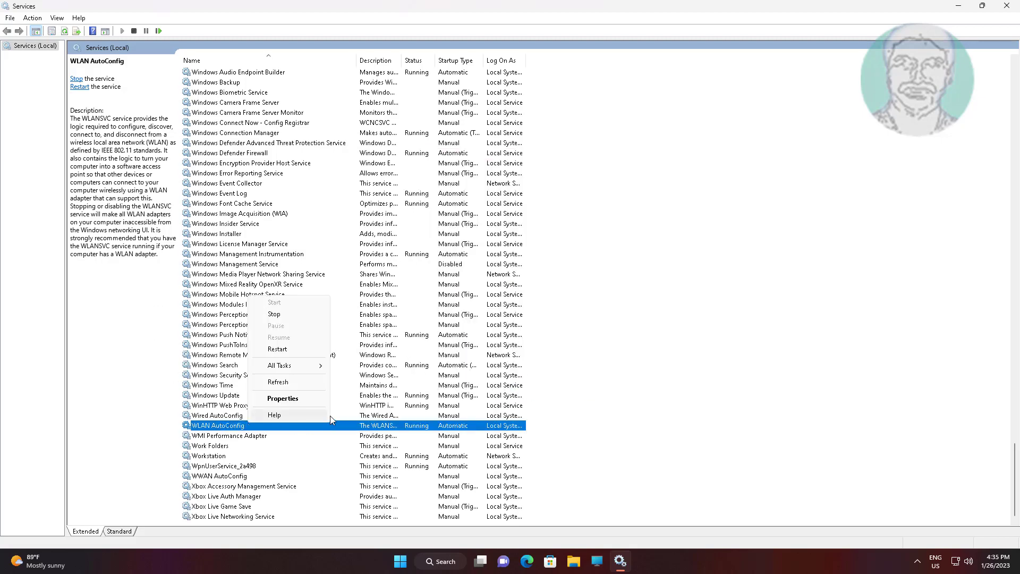
click(279, 348)
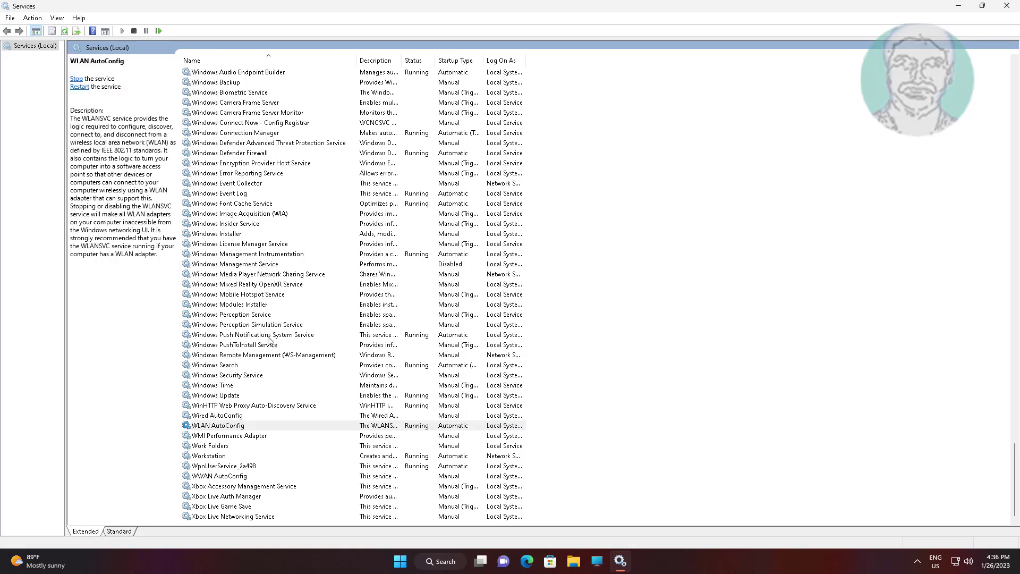
click(1013, 9)
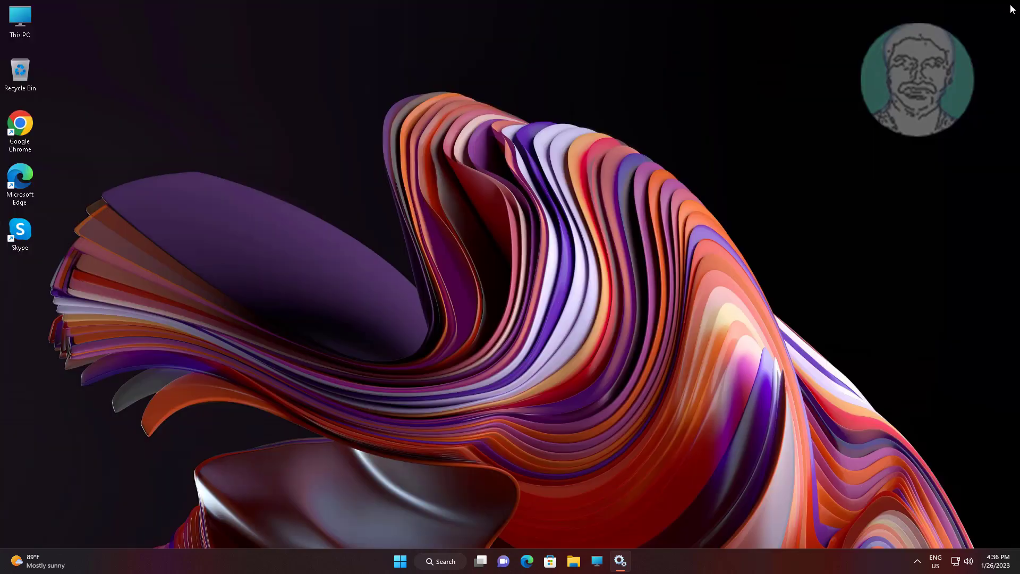
Step: Search for "cmd" and open Command Prompt as administrator, approving the User Account Control request
click(456, 566)
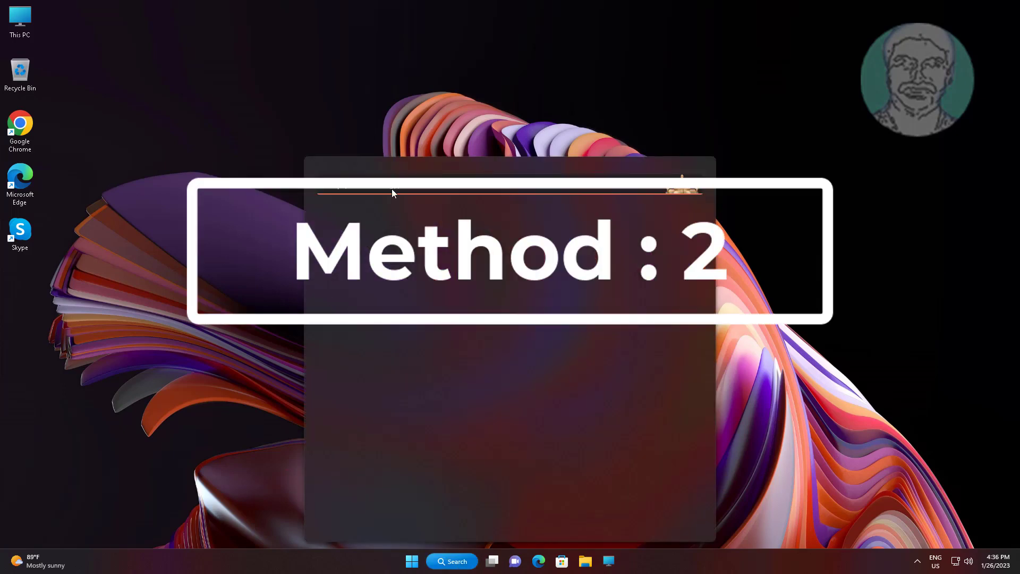
text(cmd)
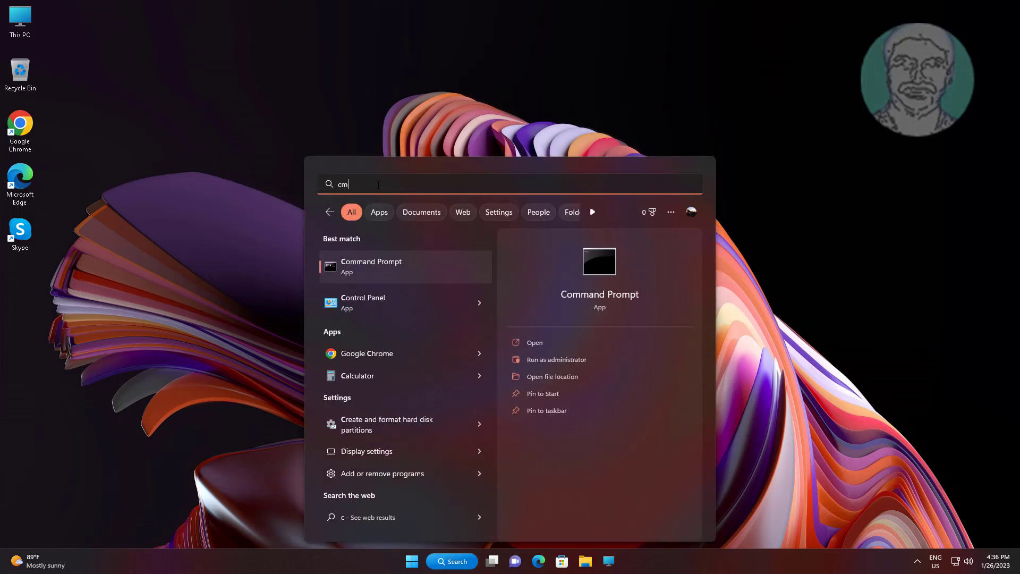
right_click(380, 264)
click(430, 276)
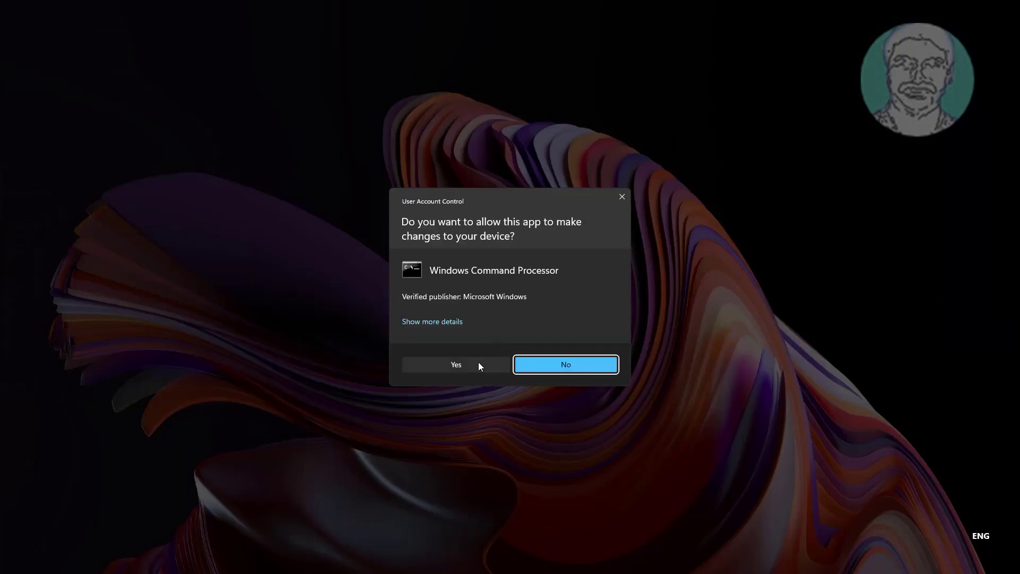
click(479, 362)
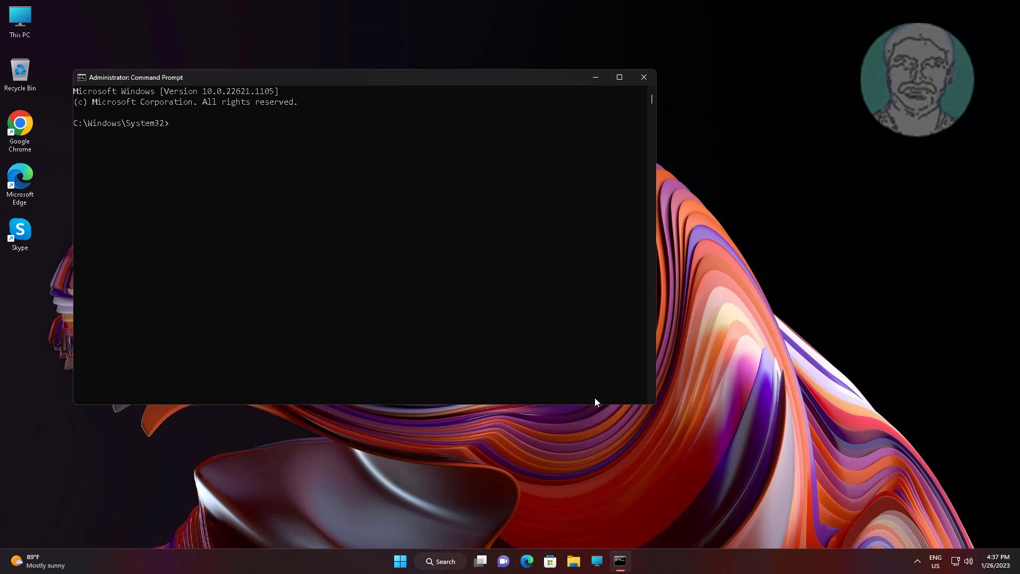
Step: Reset the IP stack with "netsh int ip reset" and the firewall with "netsh advfirewall reset"
text(netsh int ip reset)
key(Return)
text(netsh)
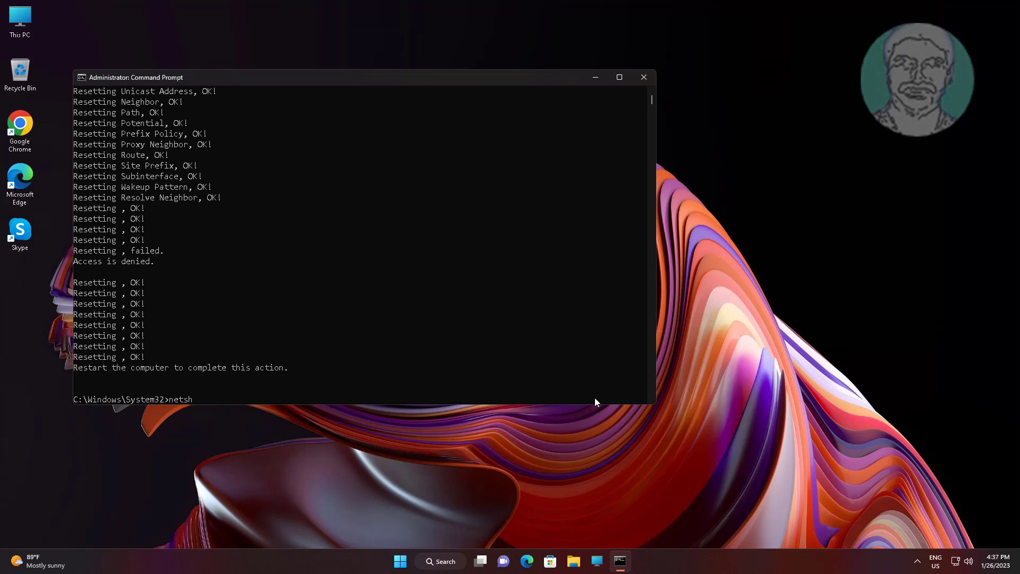
text( advfirewall reset)
key(Return)
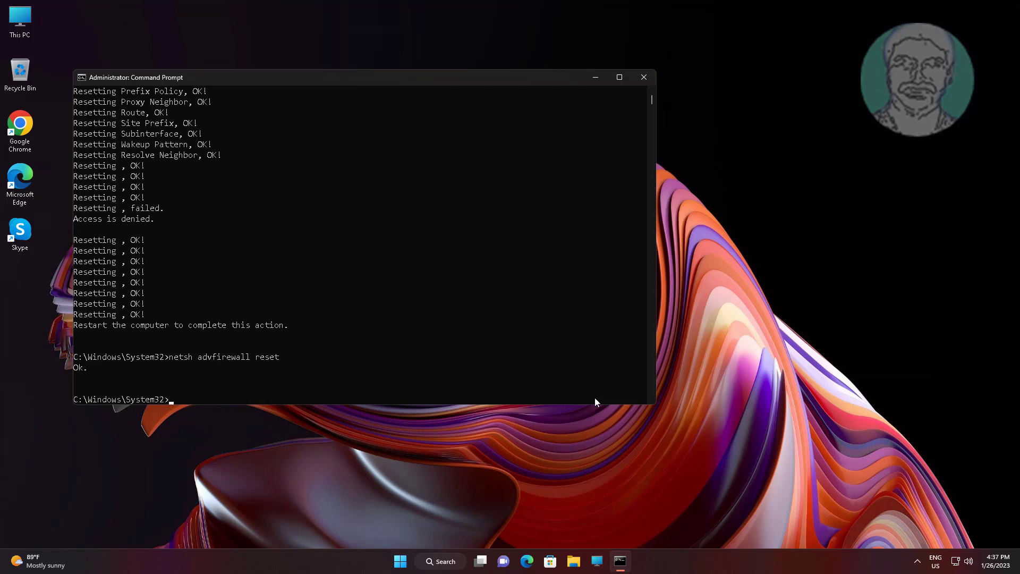
Step: Reset the Winsock catalog with "netsh winsock reset" and release the IP address with "ipconfig /release"
text(netsh winsock reset)
key(Return)
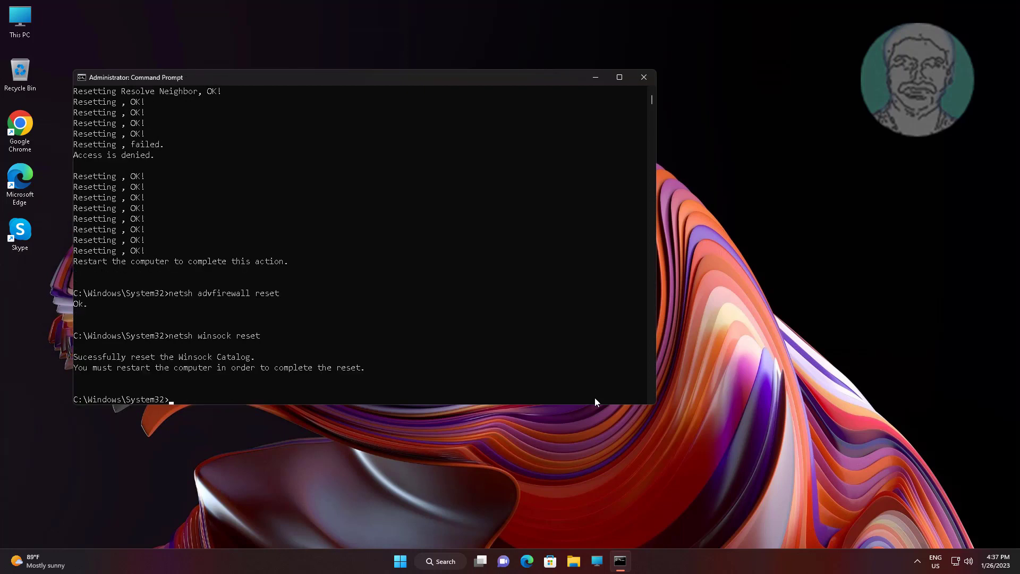
text(ipconfig /release)
key(Return)
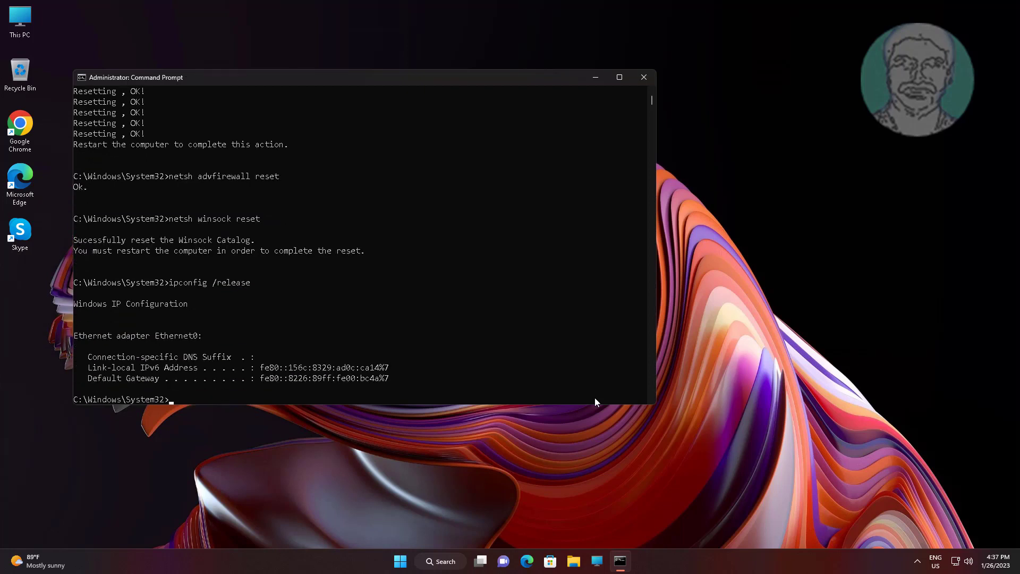
Step: Renew the IP address with "ipconfig /renew" and allow Microsoft Edge through the firewall on public networks
text(ipconfig /renew)
key(Return)
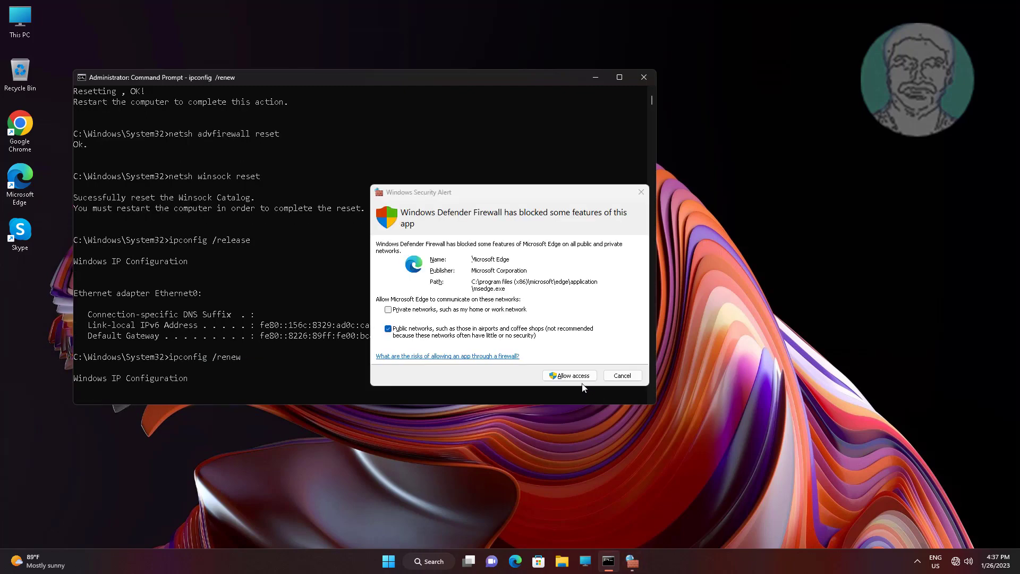
click(579, 377)
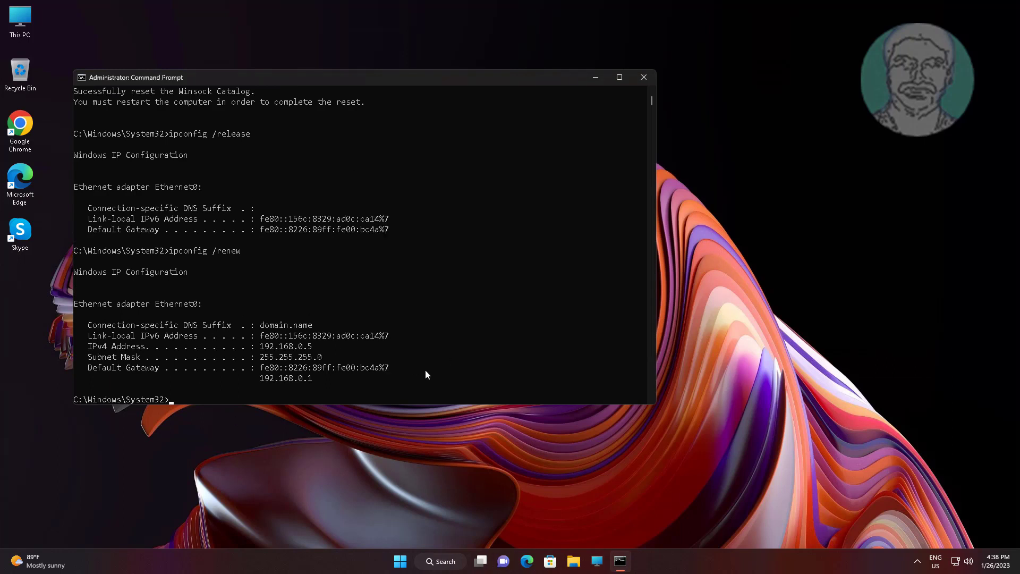
Step: Flush the DNS cache with "ipconfig /flushdns" and exit Command Prompt
text(ipconfig /flushdns)
key(Return)
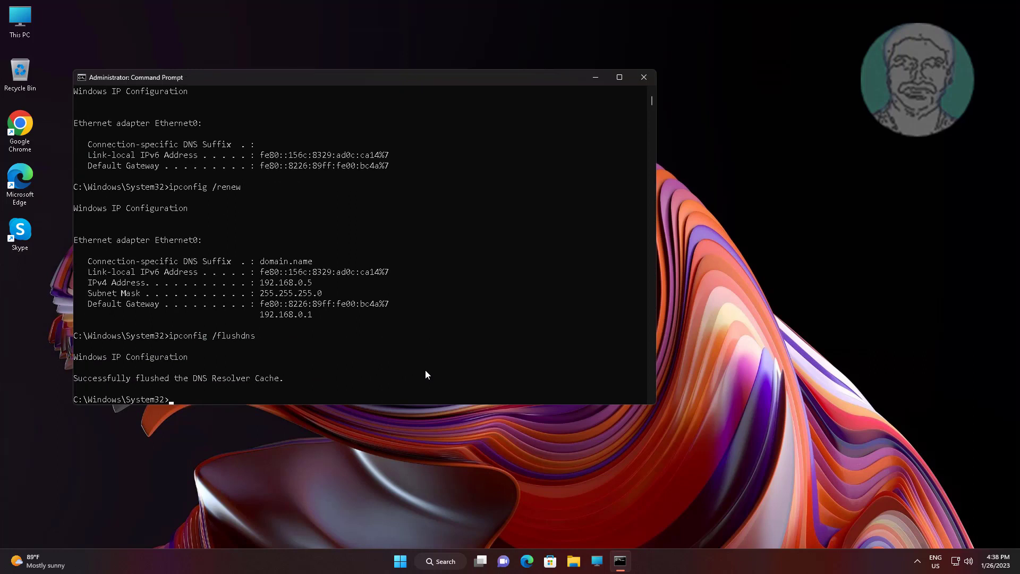
text(exit)
key(Return)
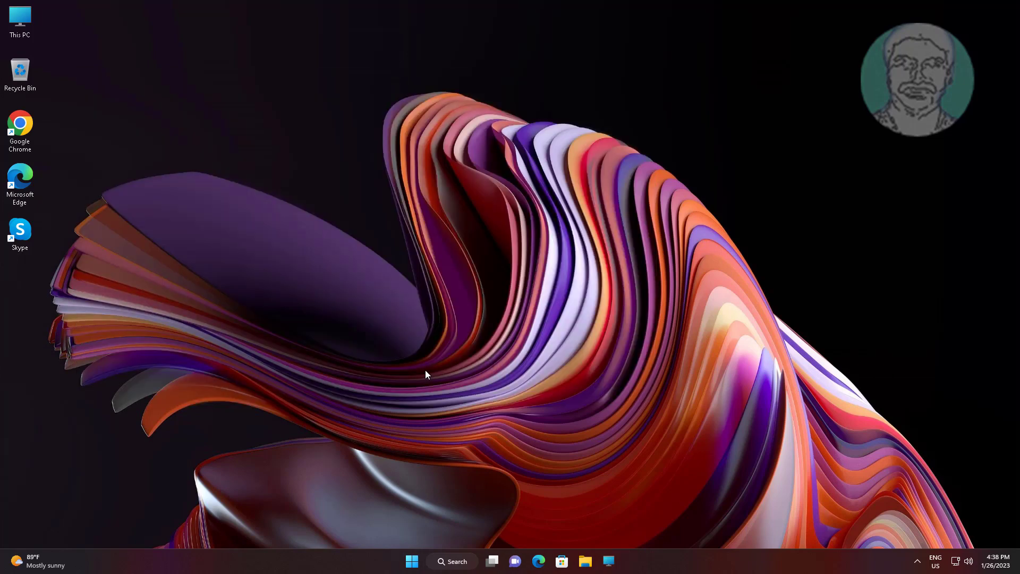
Step: Restart the computer
click(412, 561)
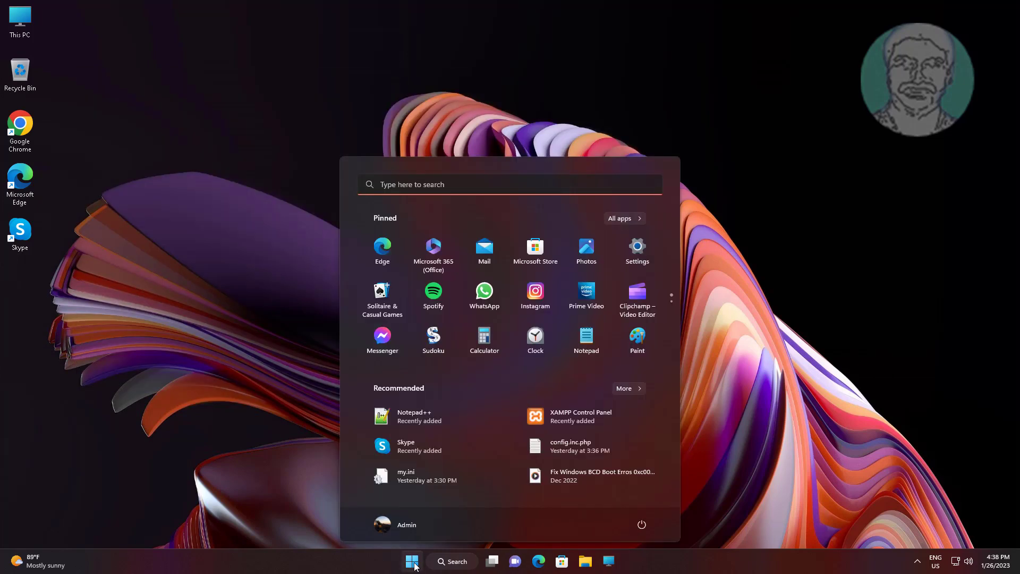
click(643, 527)
click(642, 502)
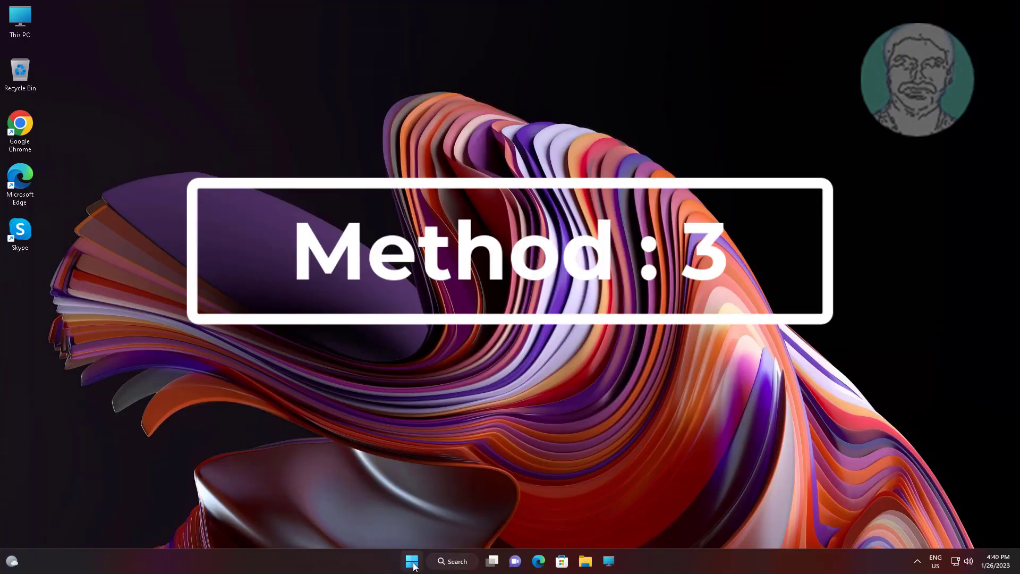
Step: Open Device Manager and expand the Network adapters category
right_click(414, 565)
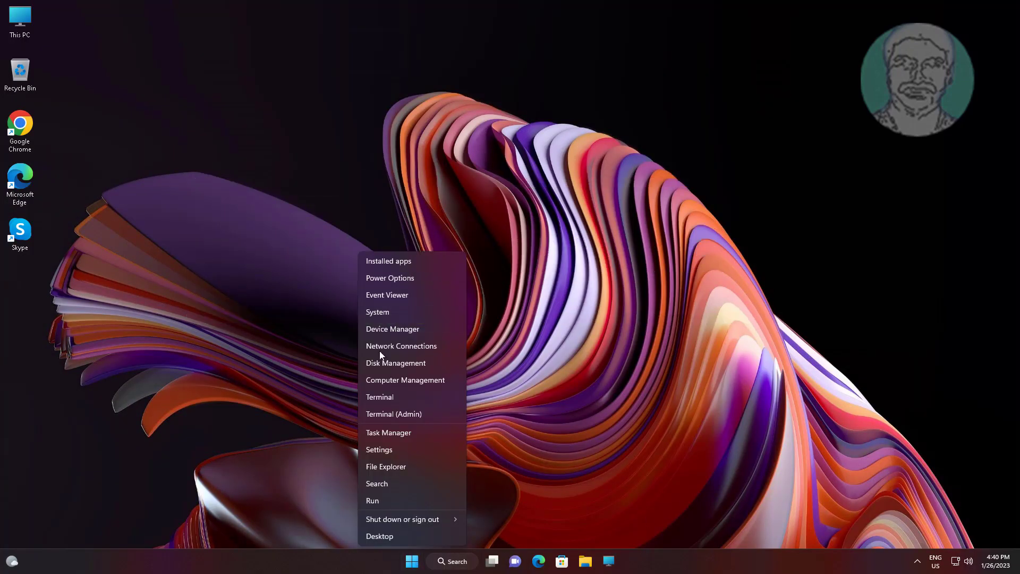
click(408, 332)
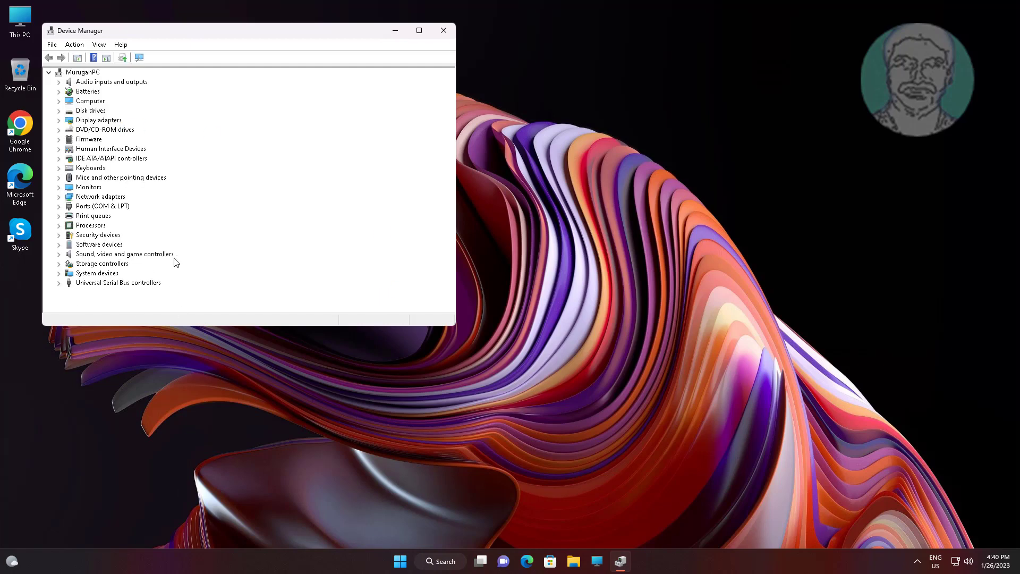
click(106, 197)
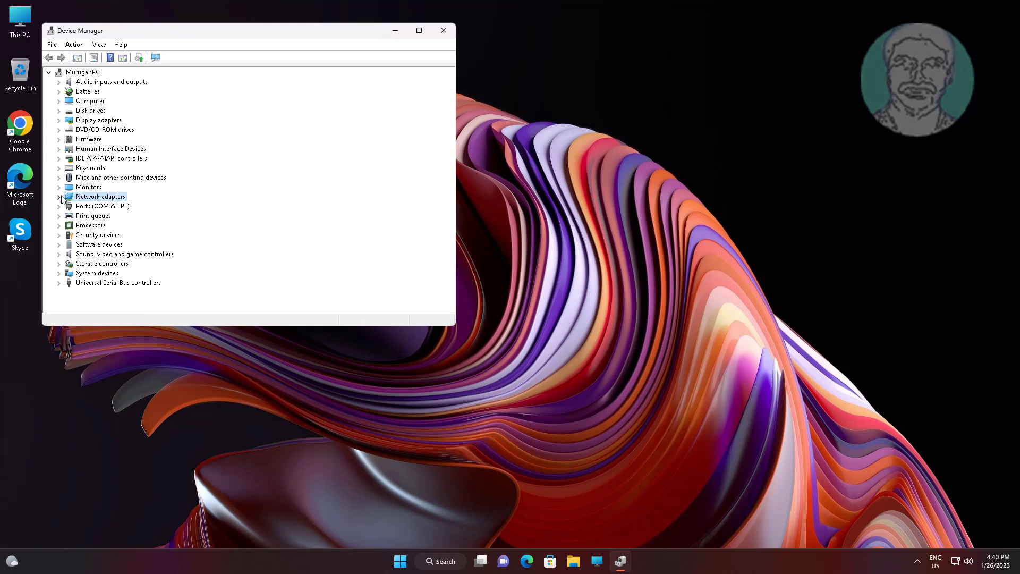
click(60, 197)
Step: Update the Intel(R) 82574L Gigabit Network Connection driver by manually picking that model from the computer's available drivers, and close Device Manager
click(185, 208)
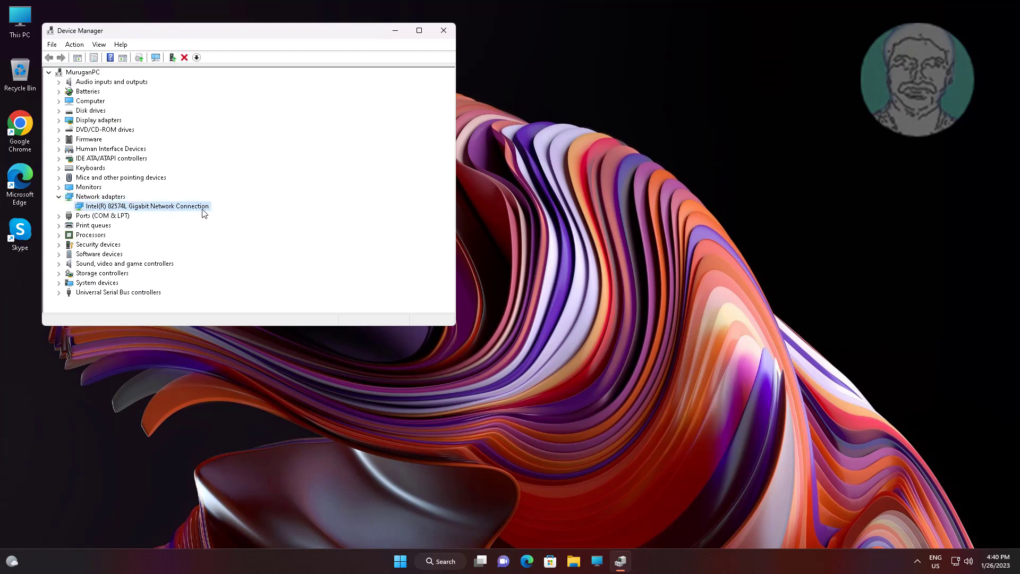
right_click(204, 208)
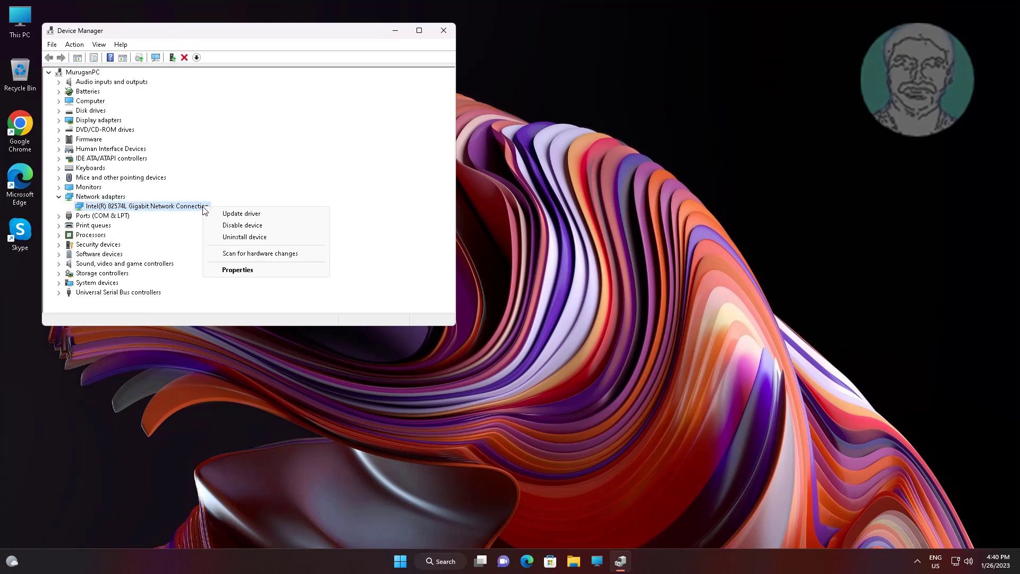
click(255, 215)
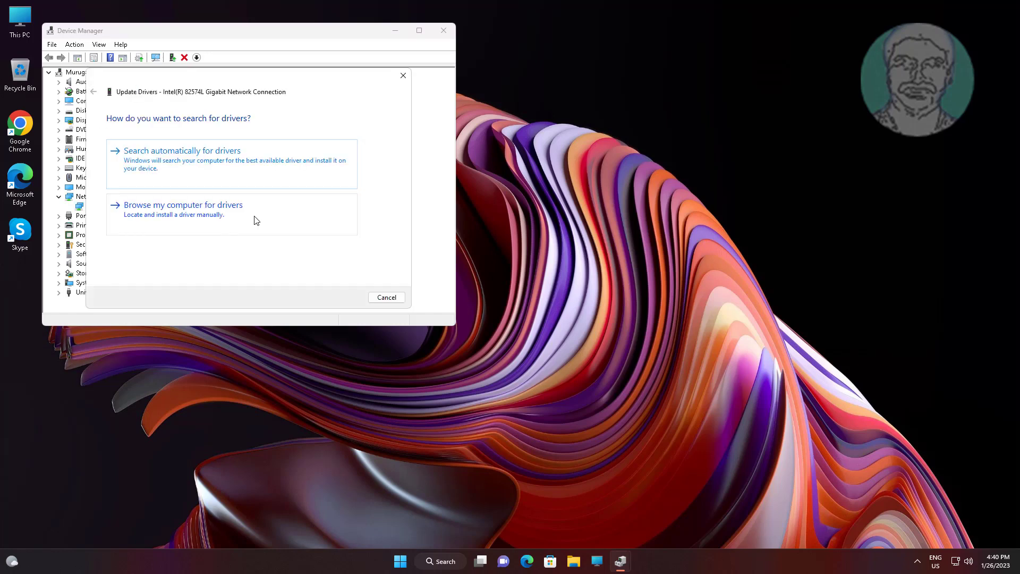
click(199, 220)
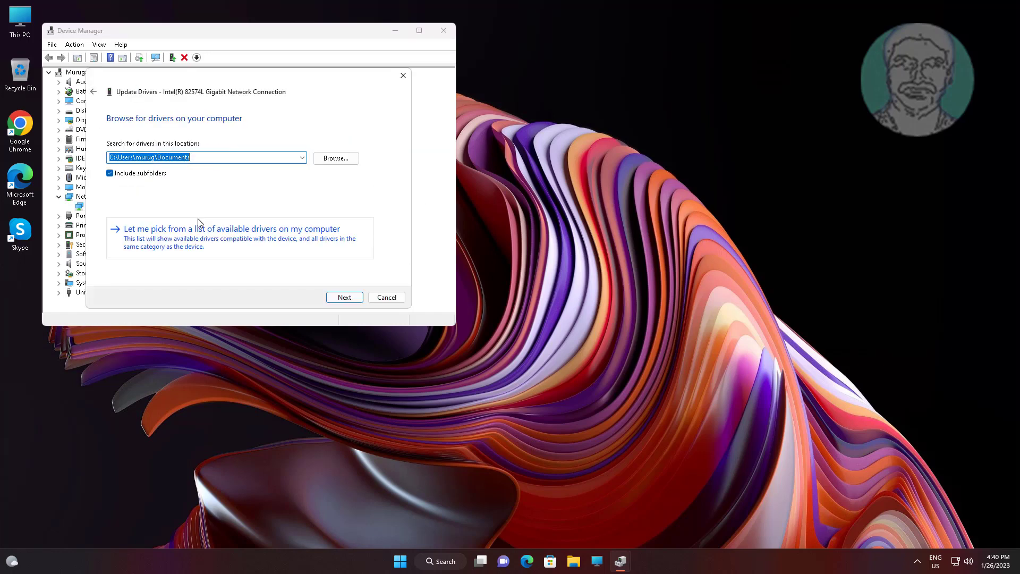
click(226, 246)
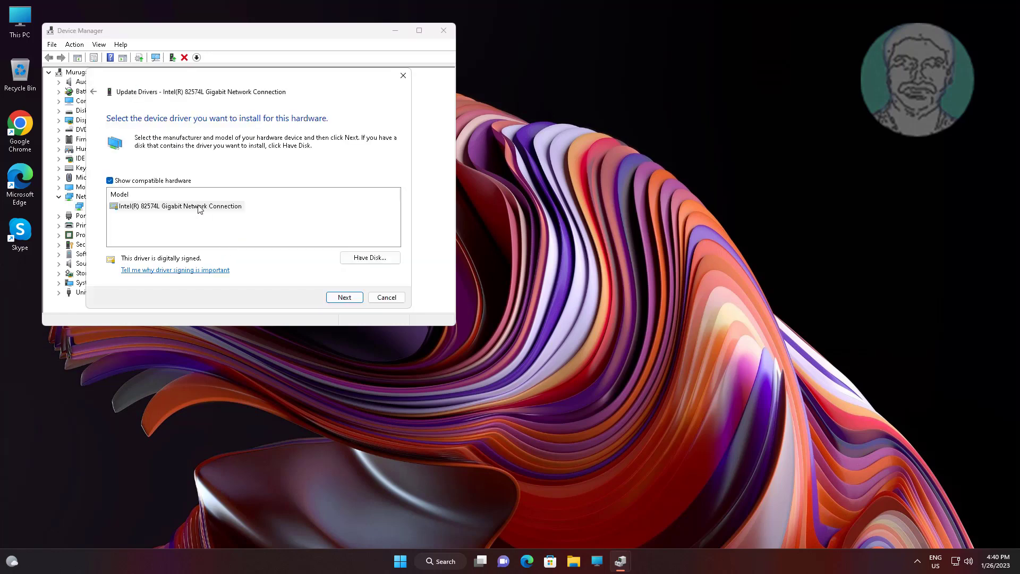
click(147, 210)
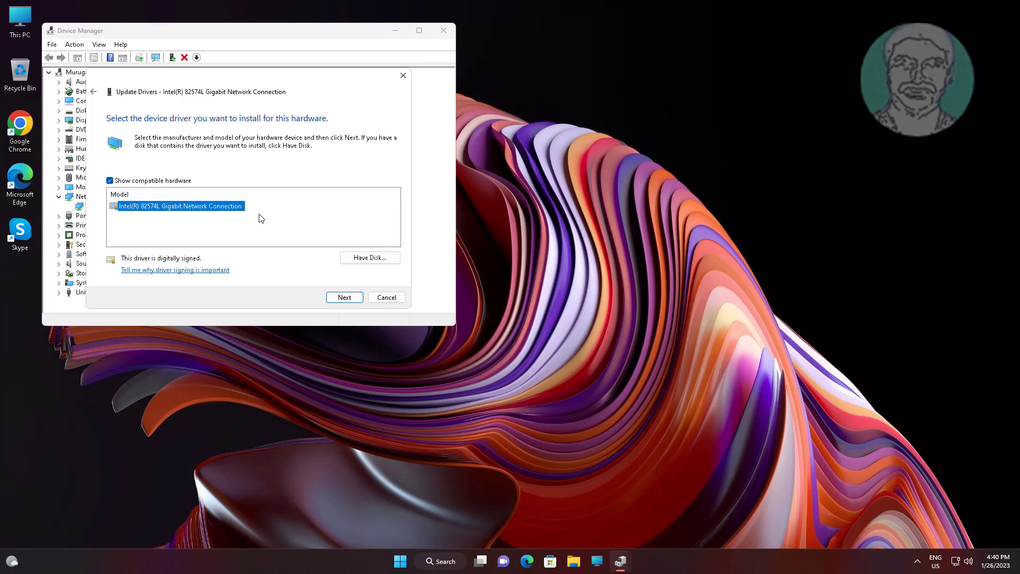
click(348, 301)
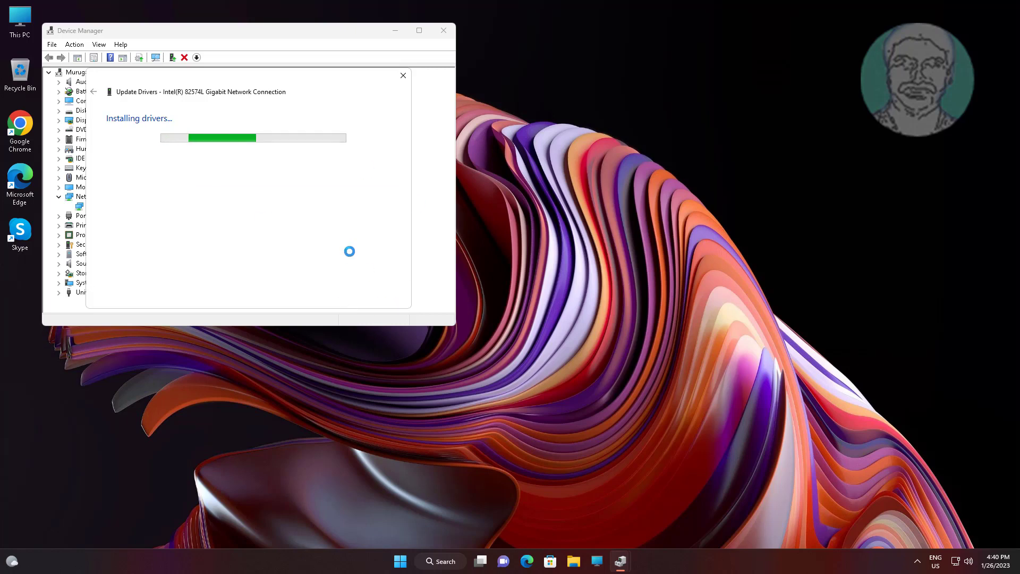
click(387, 298)
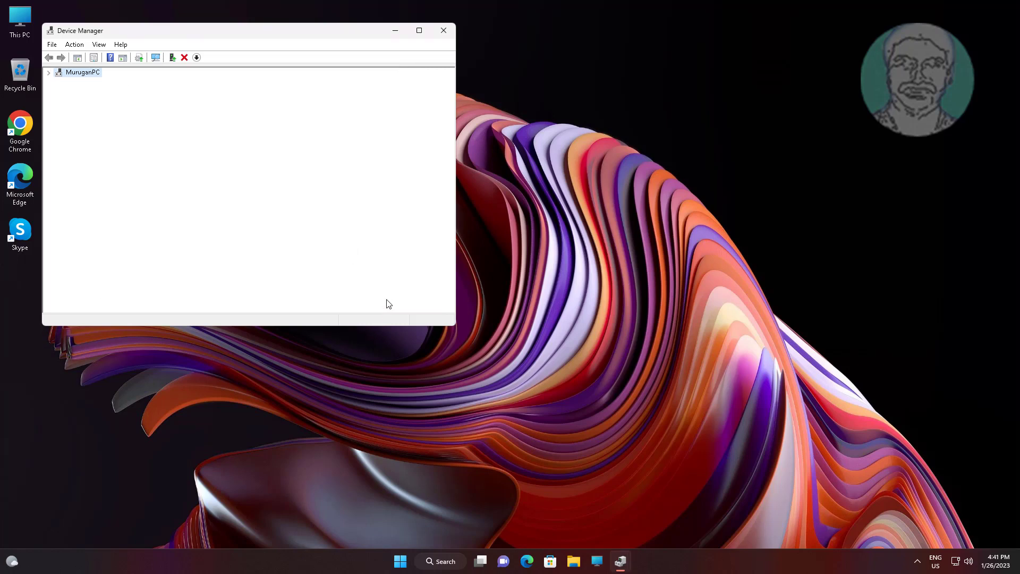
click(440, 33)
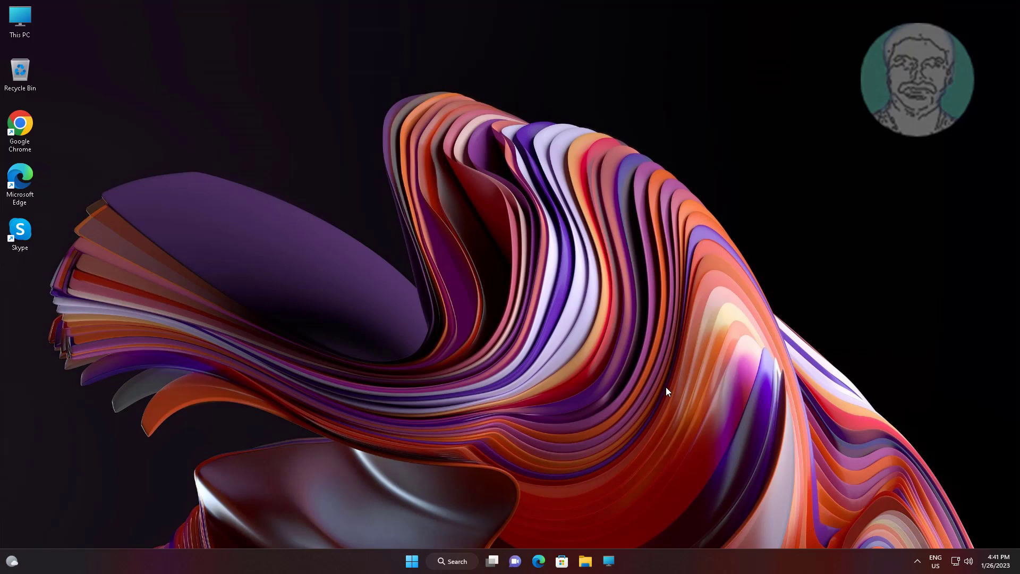
Step: Reopen Device Manager and disable the Intel(R) 82574L Gigabit Network Connection under Network adapters, confirming the action
key(super+x)
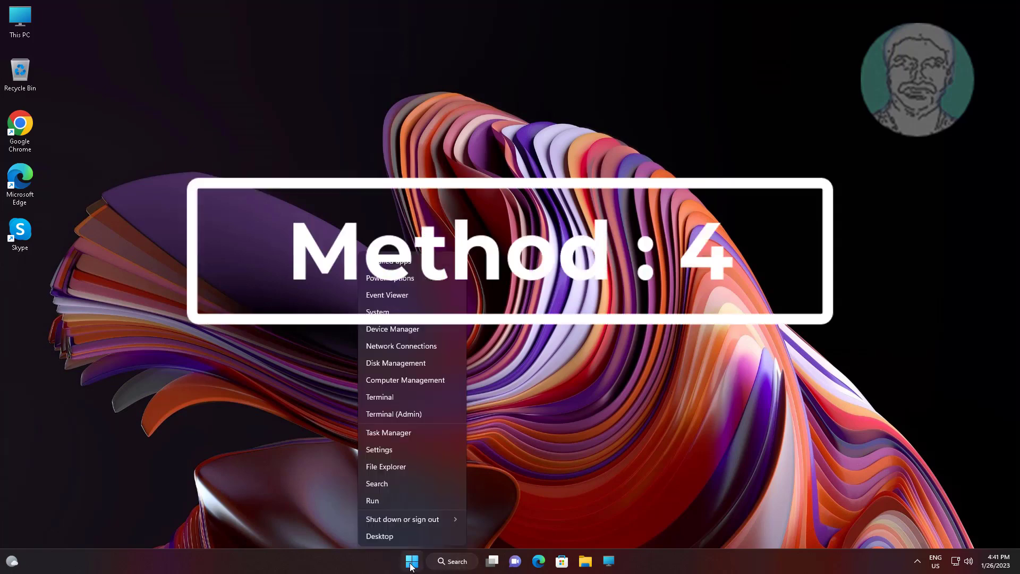
click(416, 331)
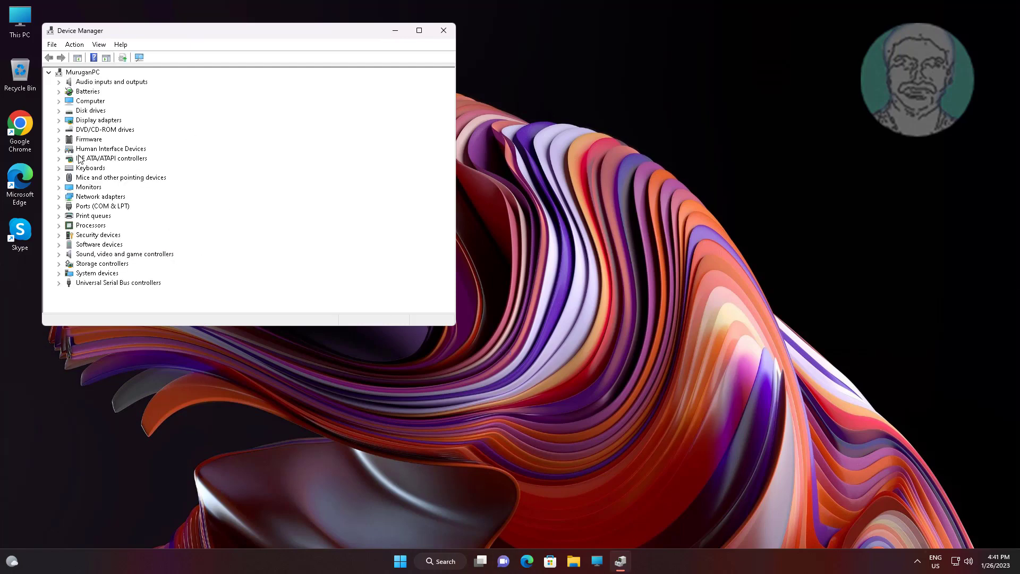
click(101, 196)
click(59, 197)
click(149, 206)
right_click(186, 208)
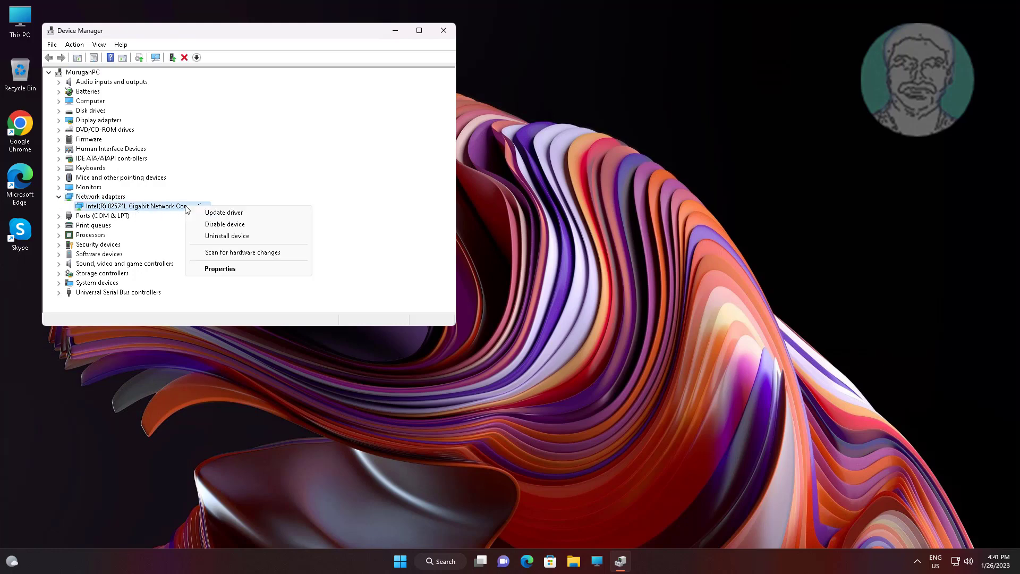
click(248, 224)
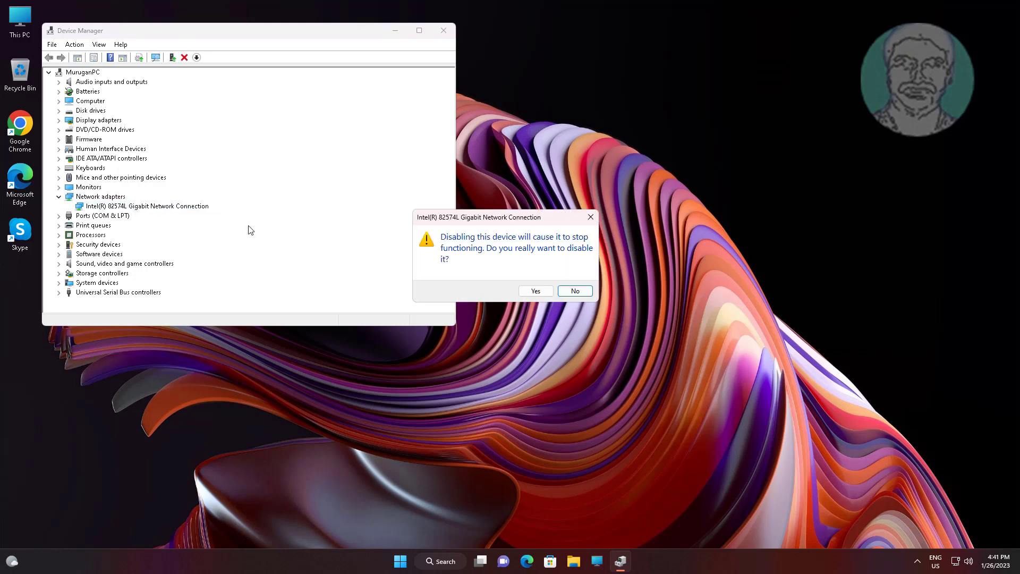
click(544, 290)
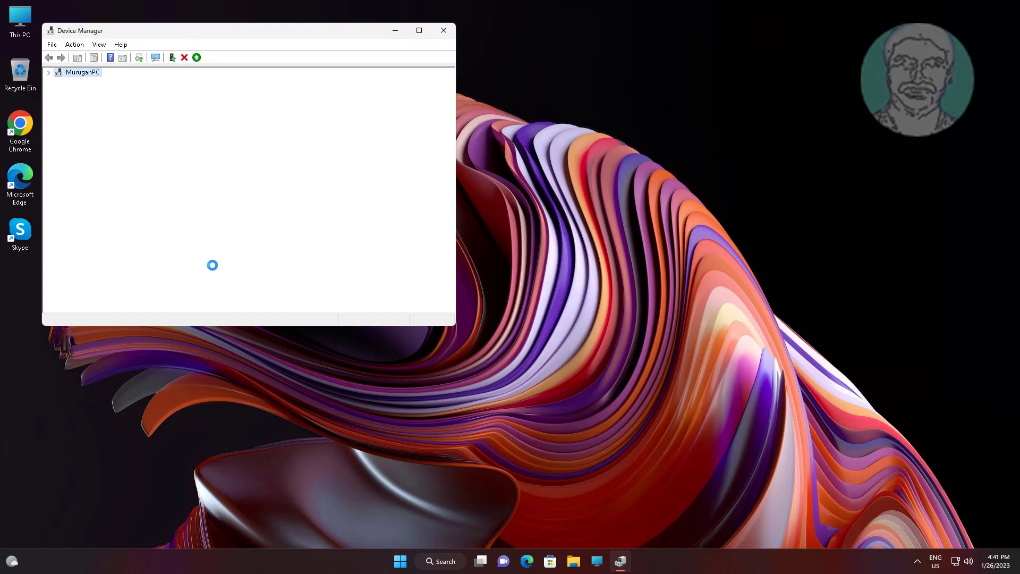
Step: Enable the Intel(R) 82574L Gigabit Network Connection again and close Device Manager
right_click(167, 211)
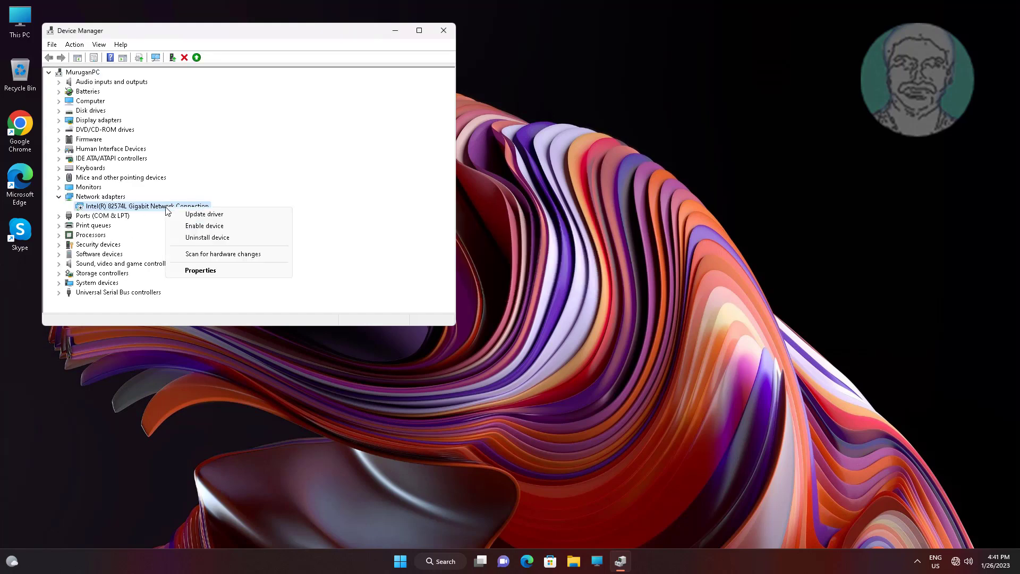
click(202, 228)
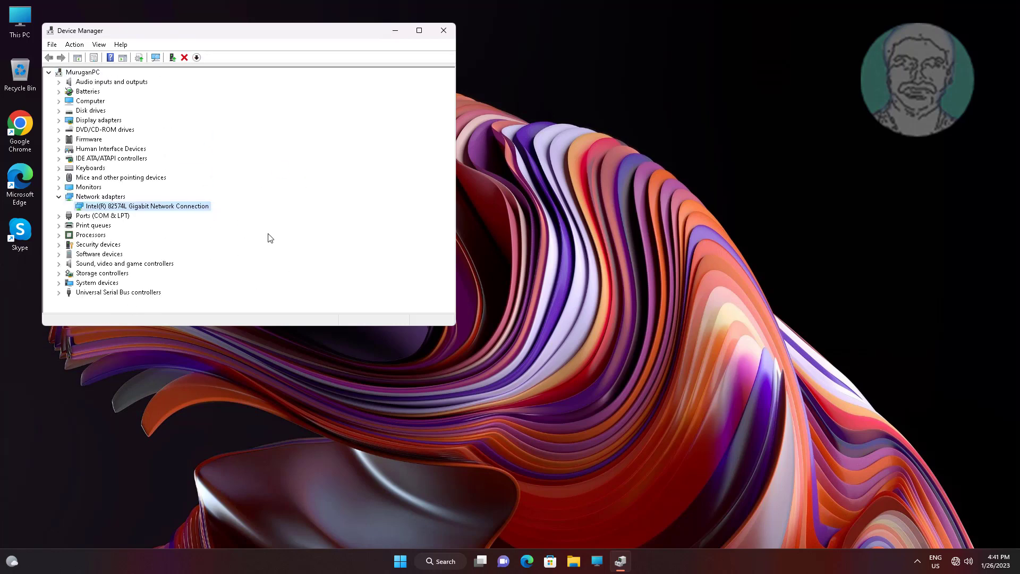
click(444, 31)
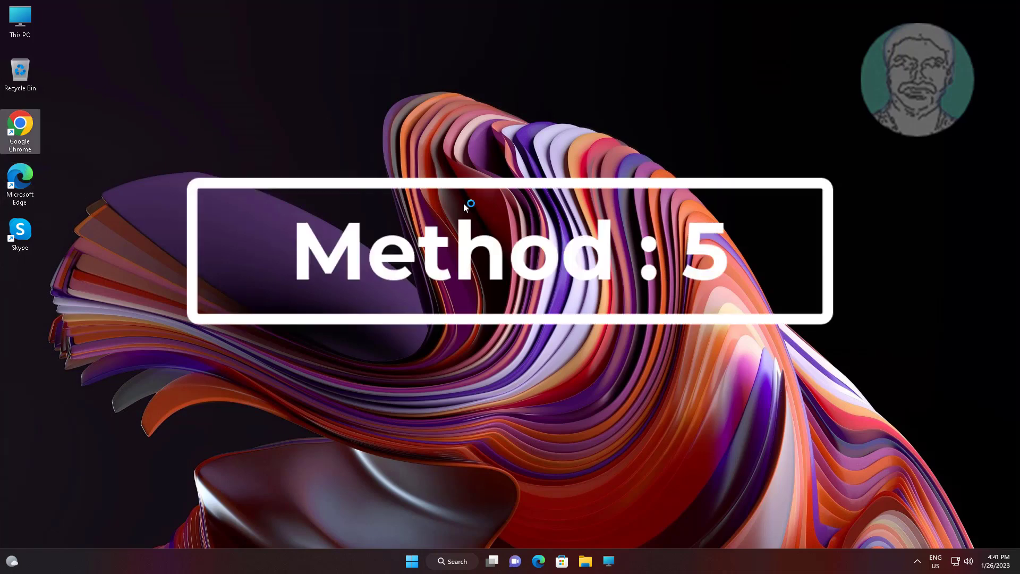
Step: Search the web in Google Chrome for "intel wireless ac 9560" and open Intel's specifications page for that adapter
text(intel w)
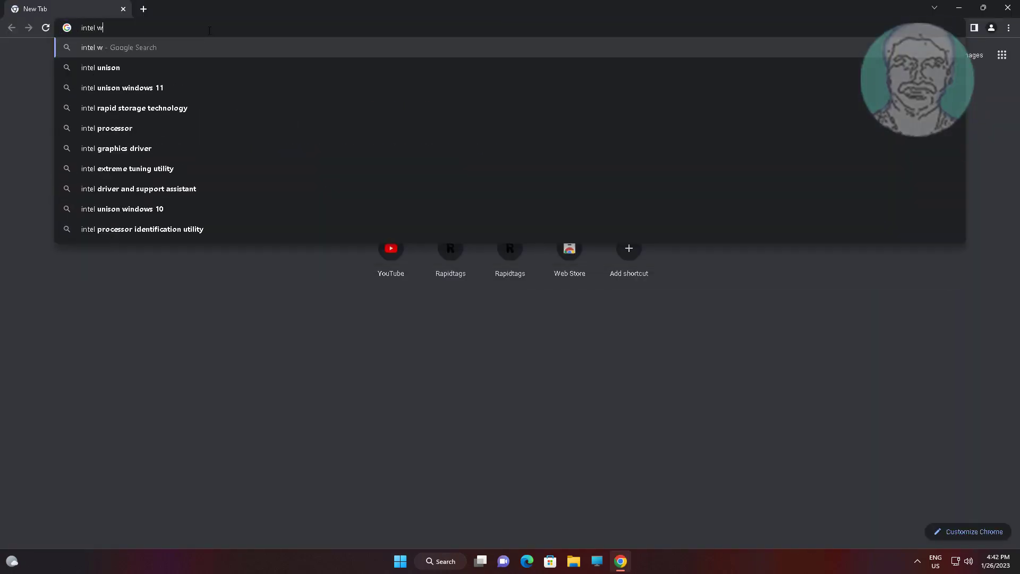
text(ireless ac)
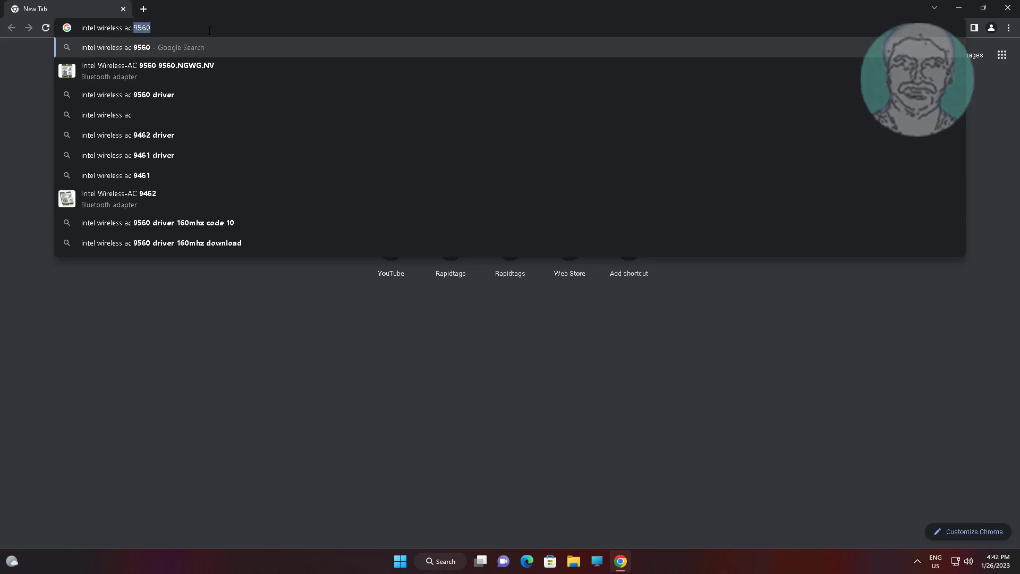
text(9560)
key(Return)
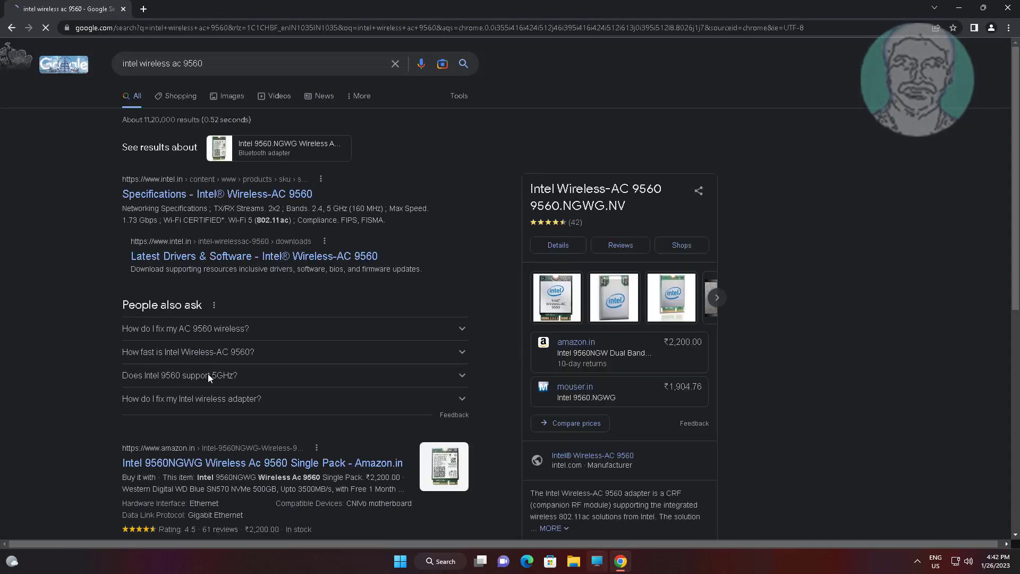
click(270, 196)
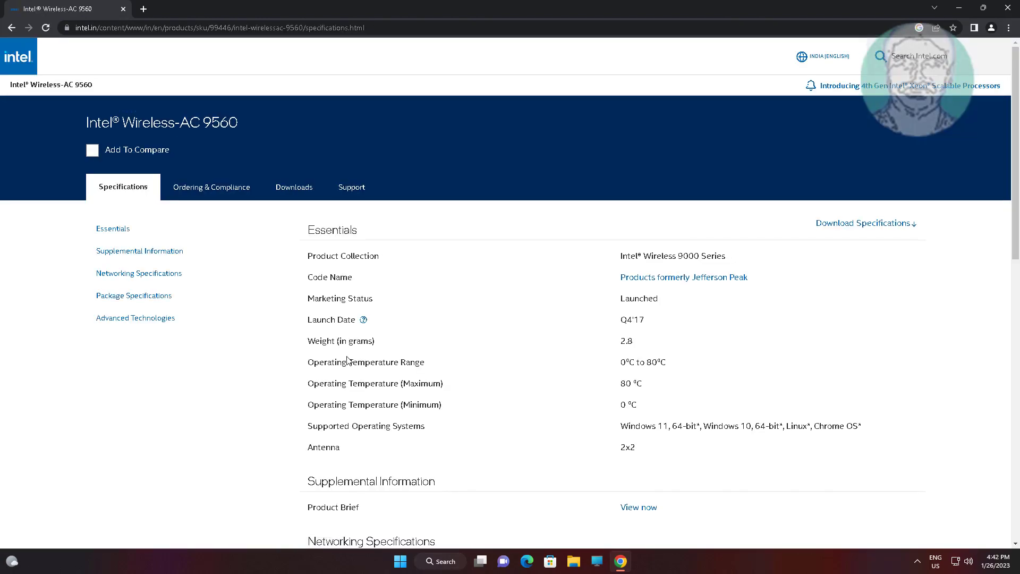
Step: From the adapter's downloads, open the Windows 10 and Windows 11 Wi-Fi Drivers options and download WiFi-22.190.0-Driver64-Win10-Win11.exe
click(291, 193)
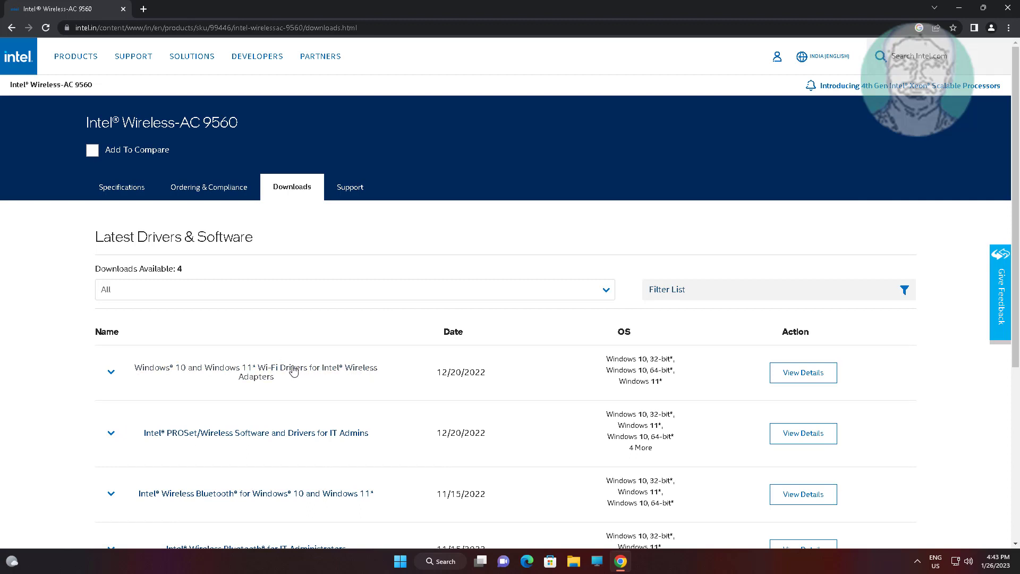
drag(294, 370, 342, 399)
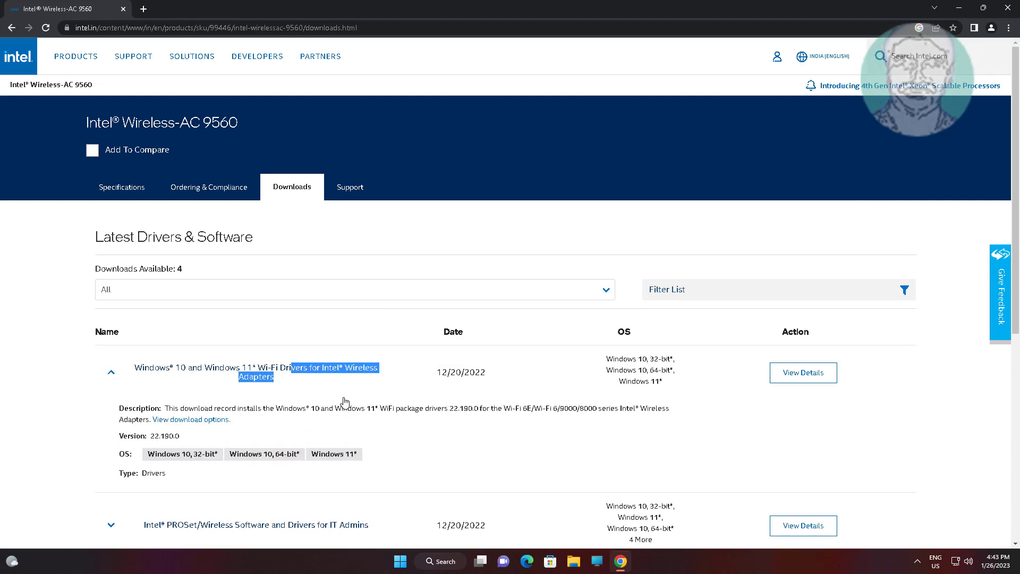
click(198, 420)
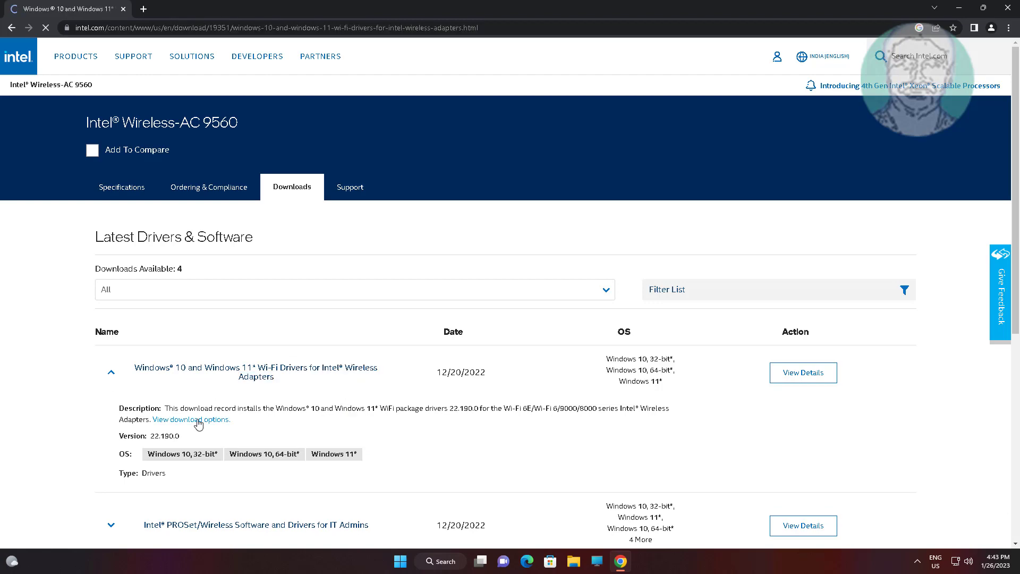
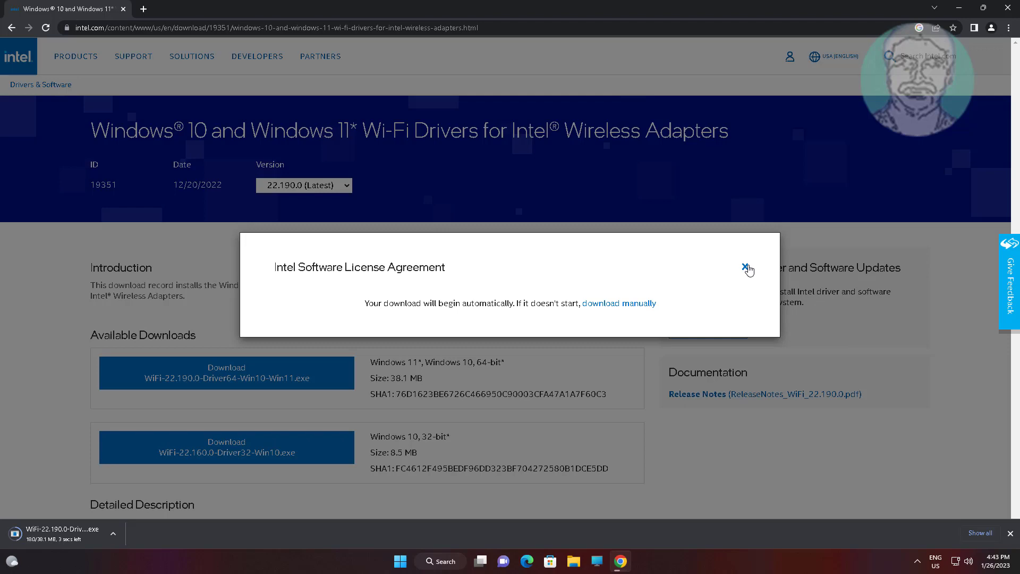
click(746, 268)
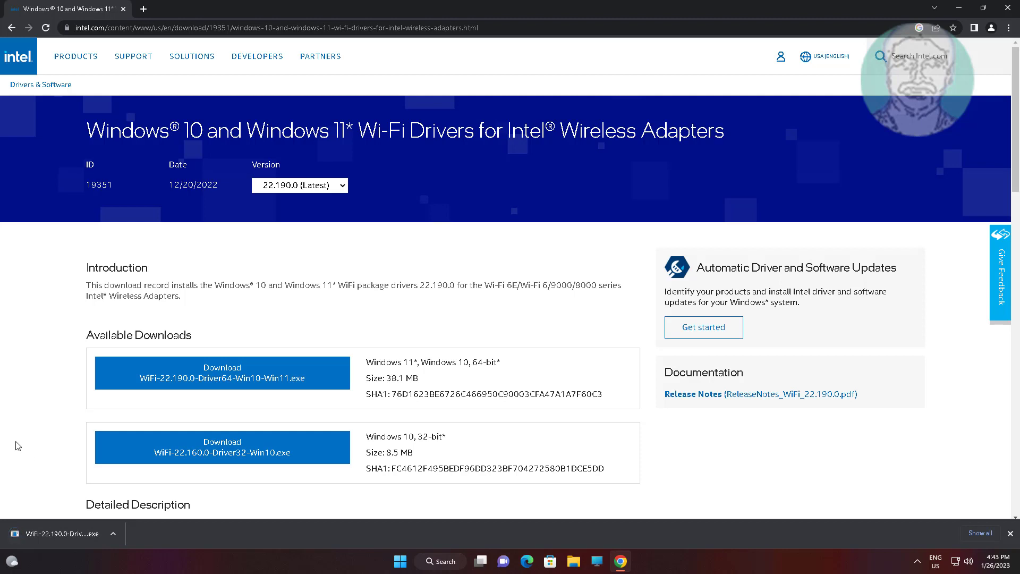
Step: Run the downloaded Wi-Fi driver installer, minimize the browser, and allow the installer to make changes to the device
click(61, 533)
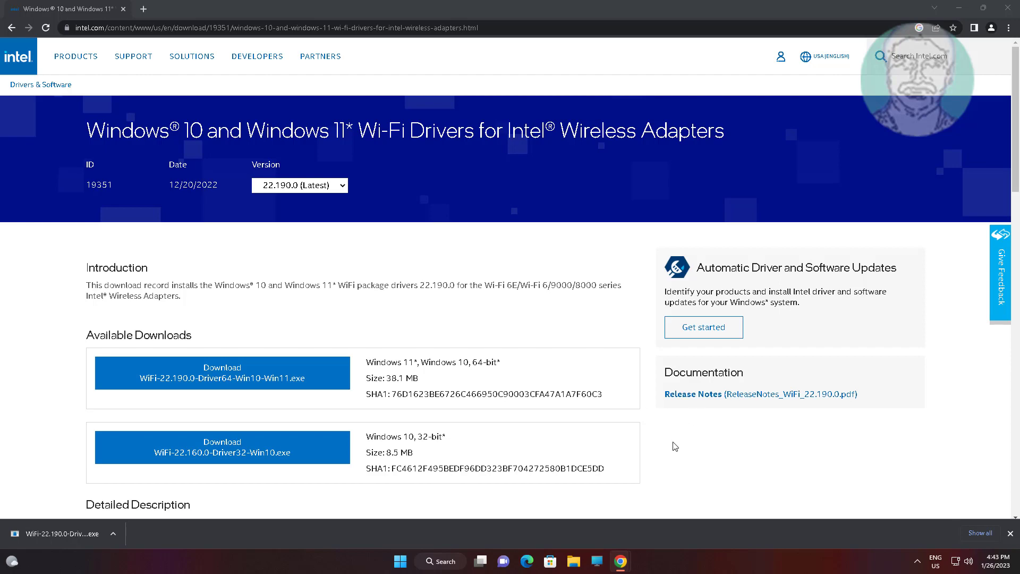
click(959, 7)
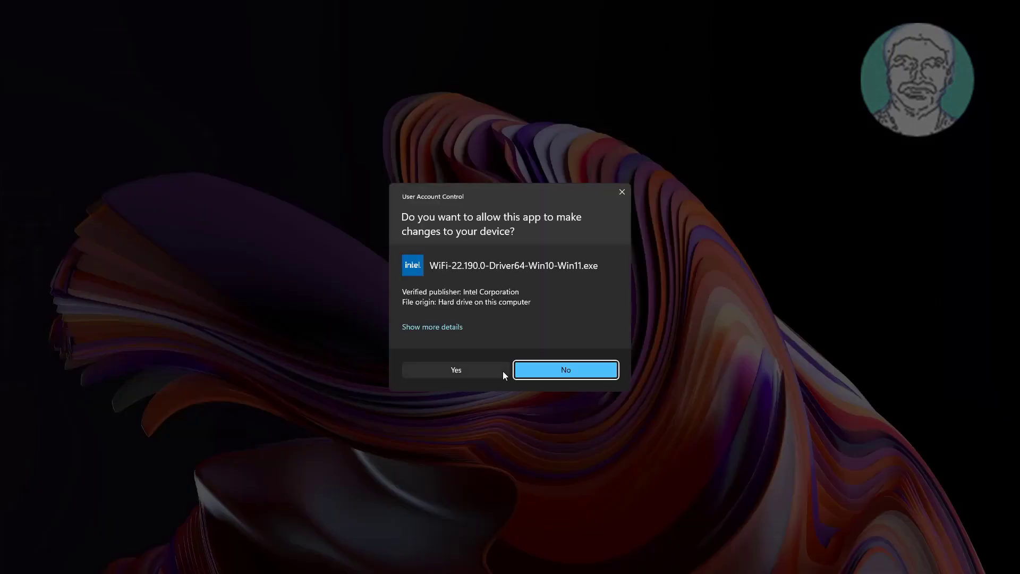
click(503, 371)
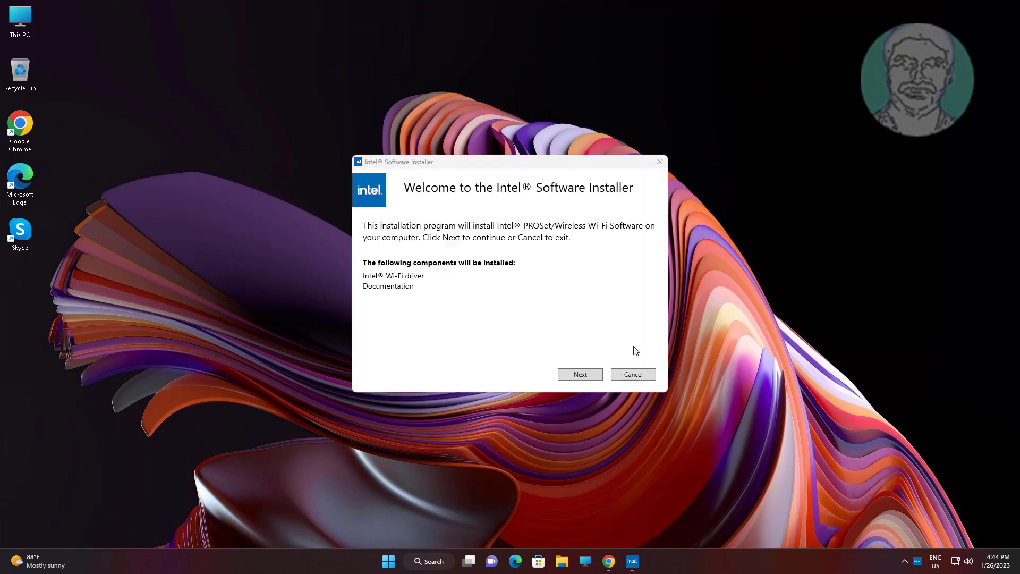
Step: Agree to the license terms, install the Intel PROSet/Wireless Wi-Fi Software, and finish the installer
click(583, 377)
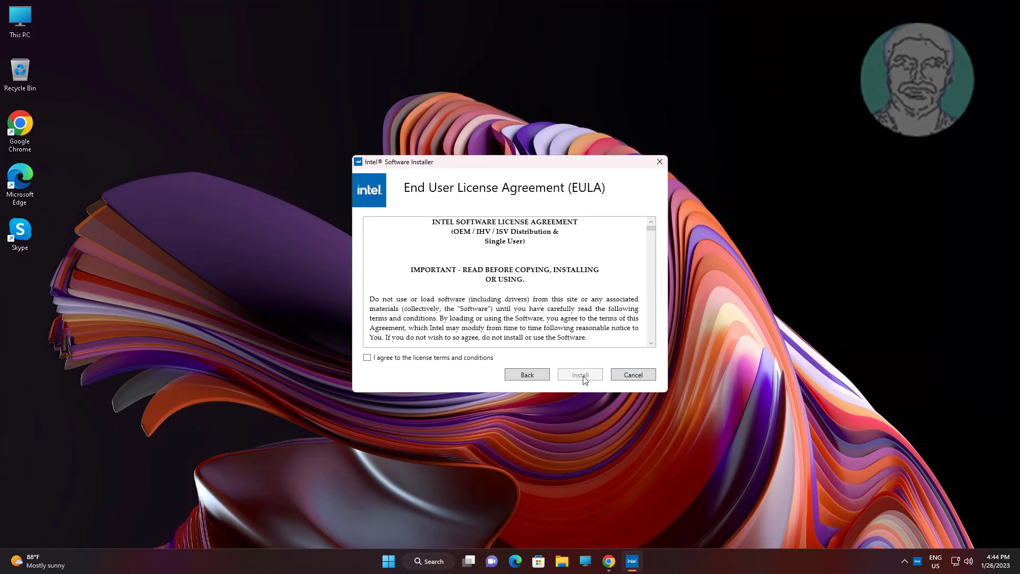
click(419, 359)
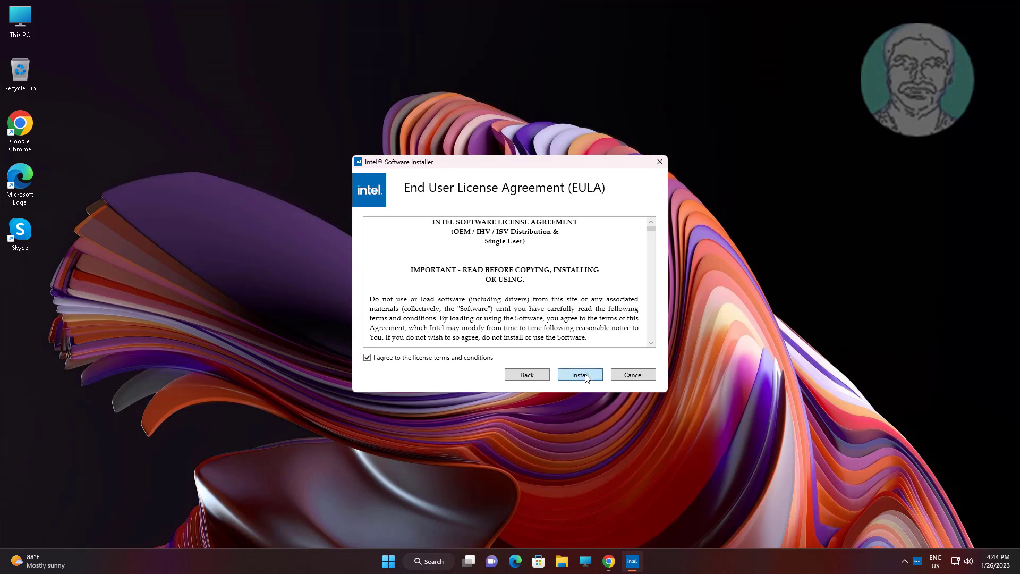
click(587, 376)
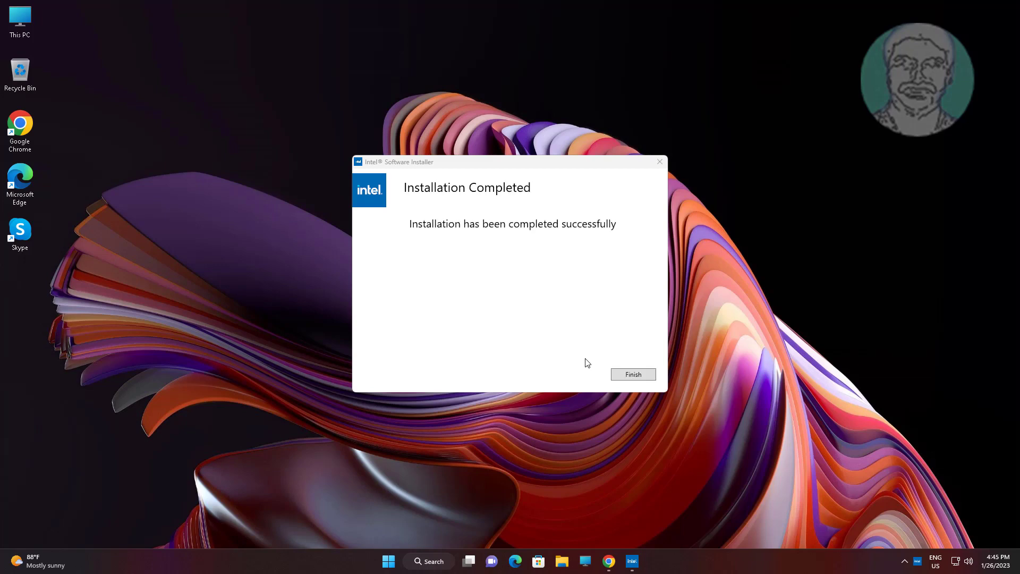
click(633, 375)
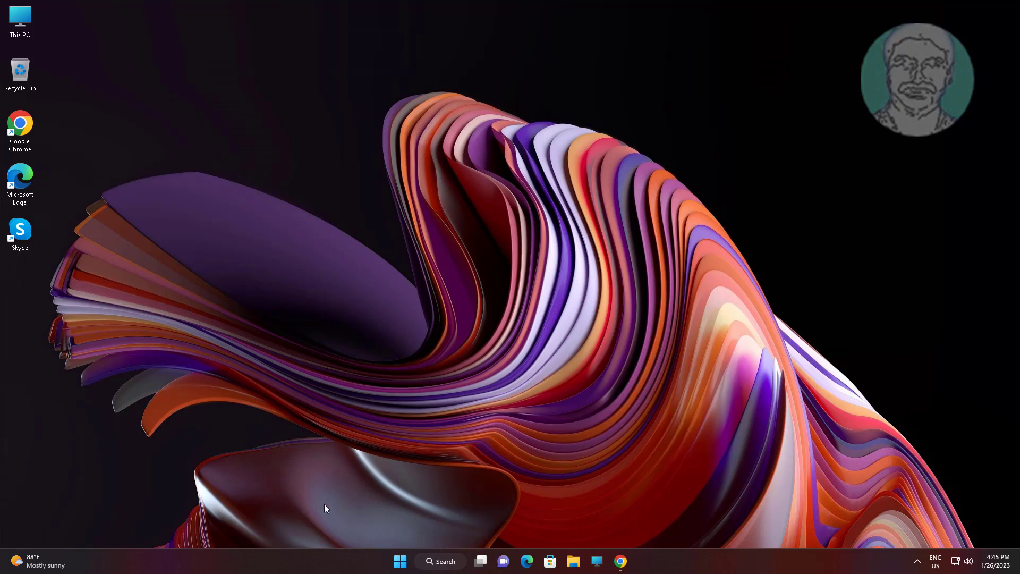
Step: Restart the computer
click(401, 562)
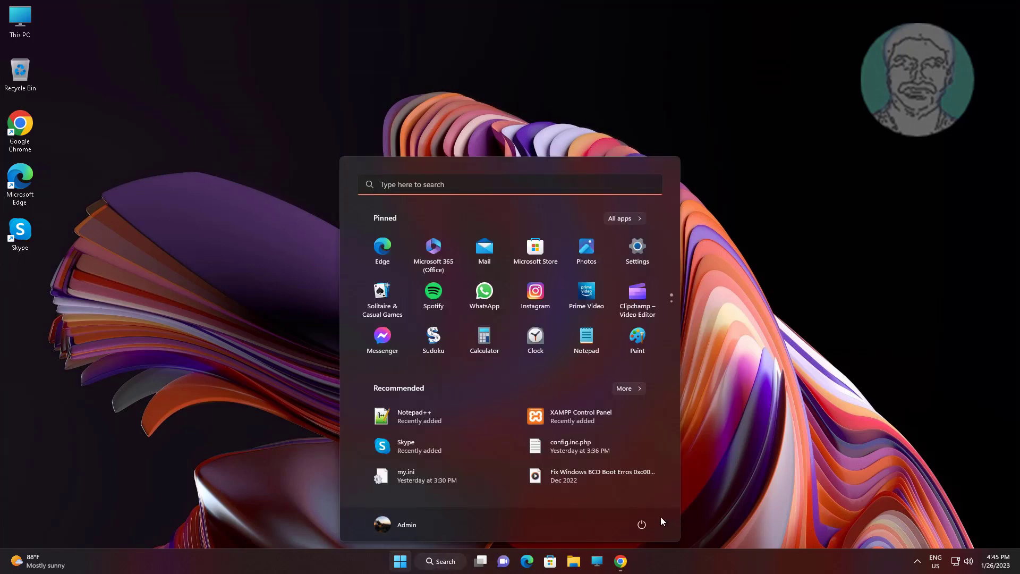
click(644, 524)
click(649, 500)
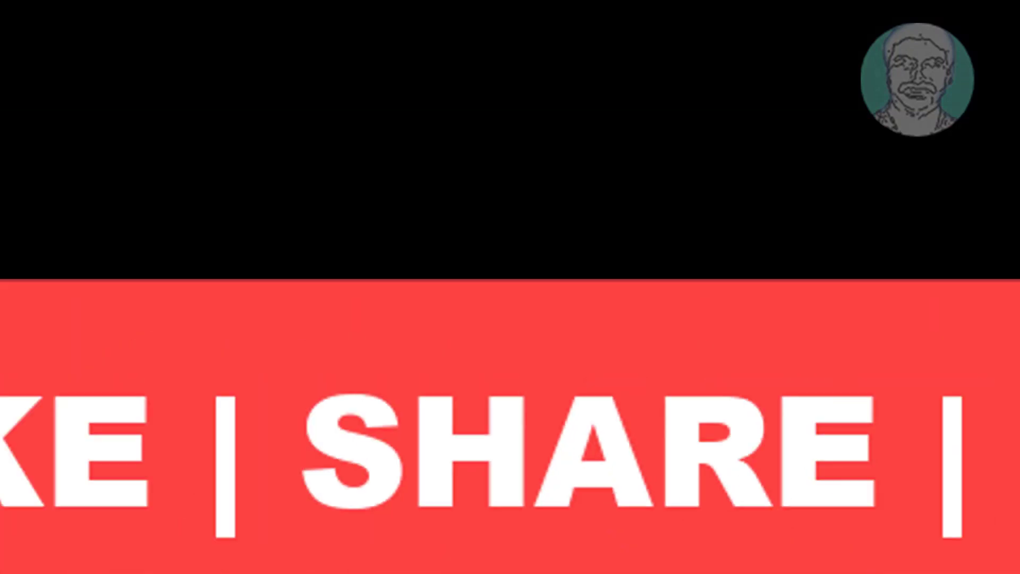